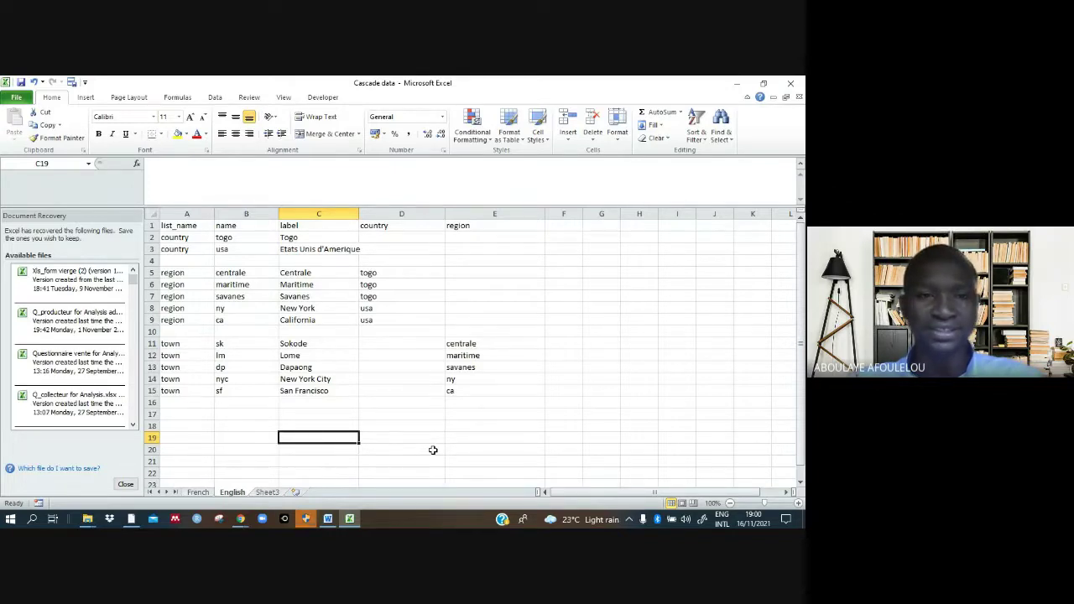
Step: Show the French sheet of the cascade workbook and deselect its table by selecting cell B19
left_click(199, 493)
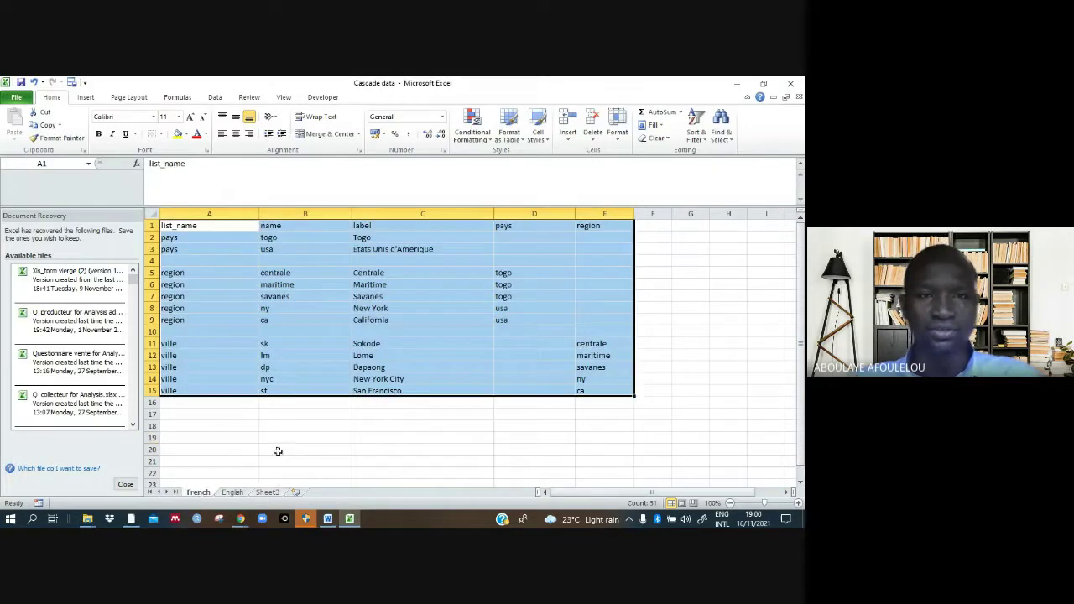
left_click(343, 440)
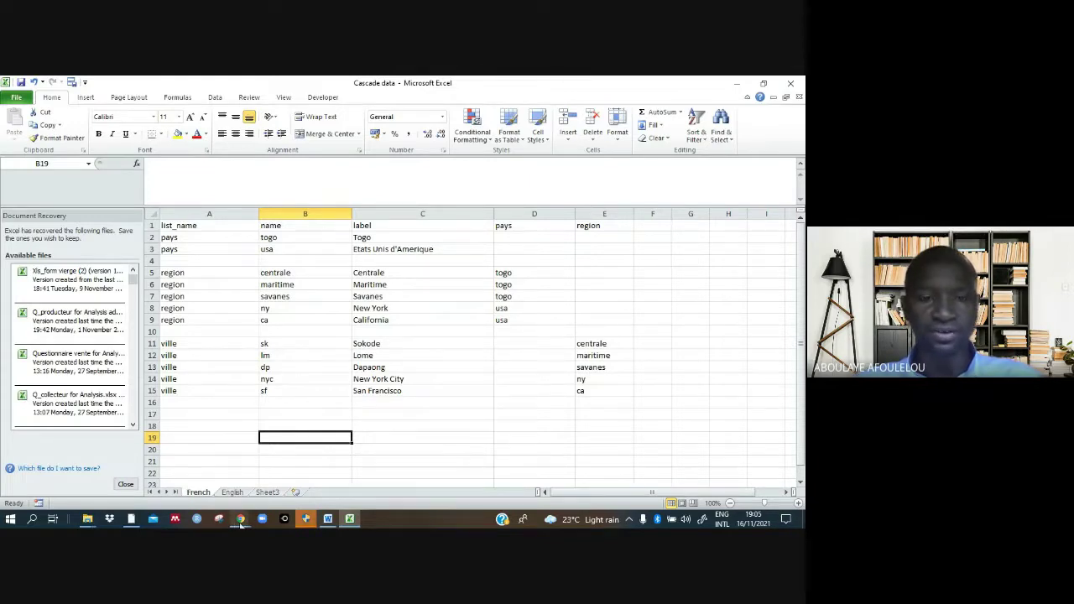
Step: Switch to KoBoToolbox in Chrome and start a new project built from scratch
mouse_move(241, 521)
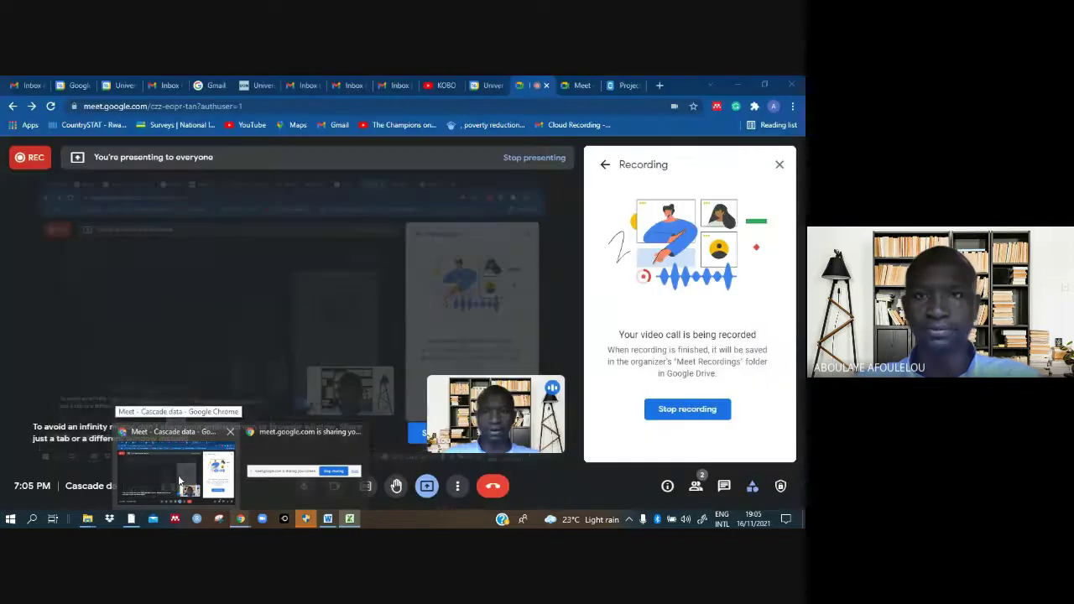
left_click(179, 481)
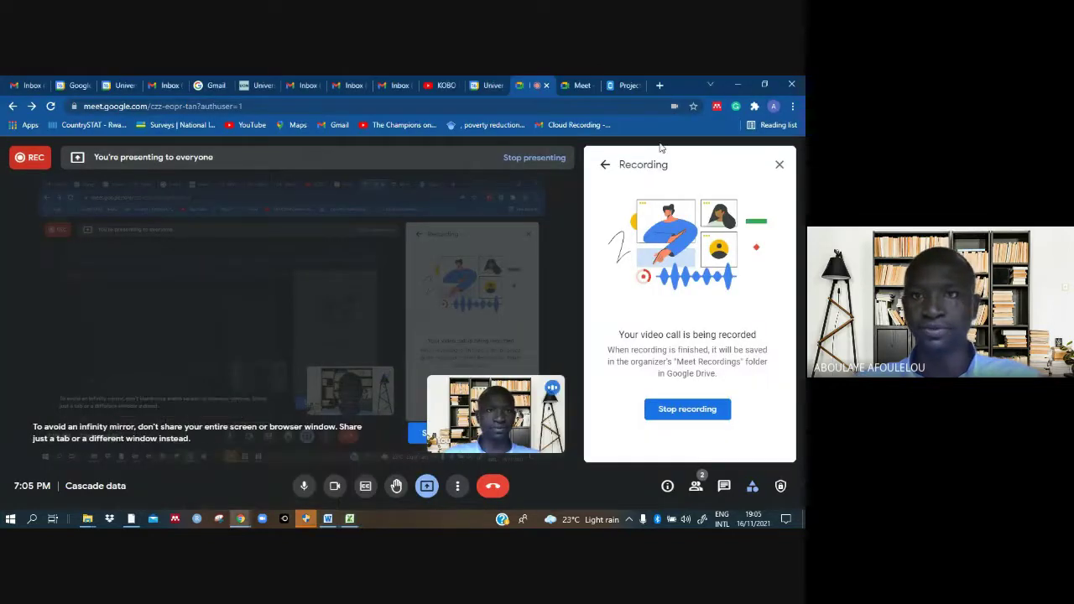
left_click(622, 88)
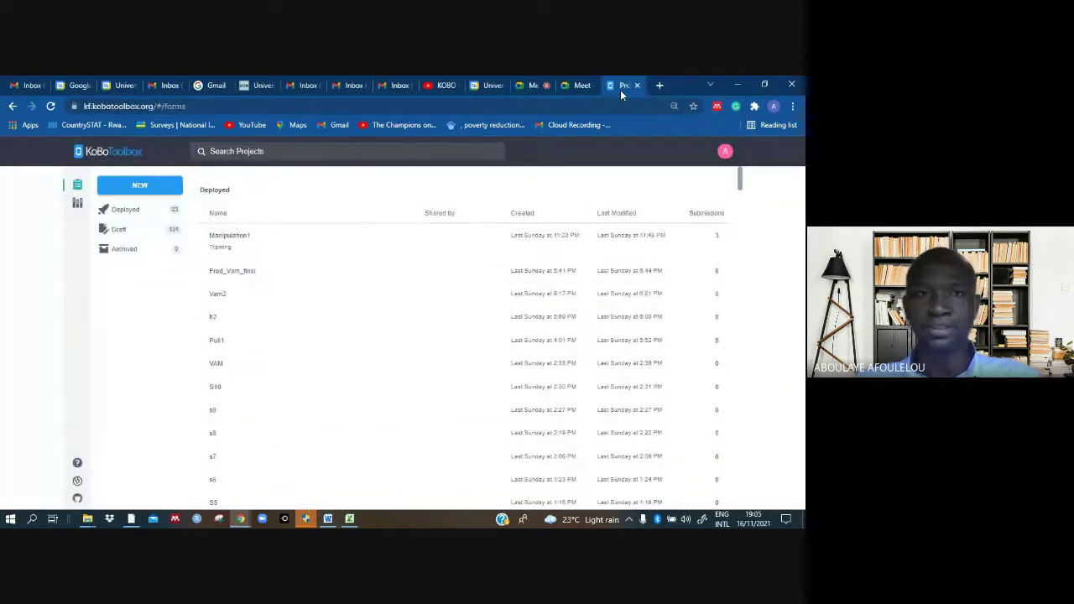
left_click(162, 190)
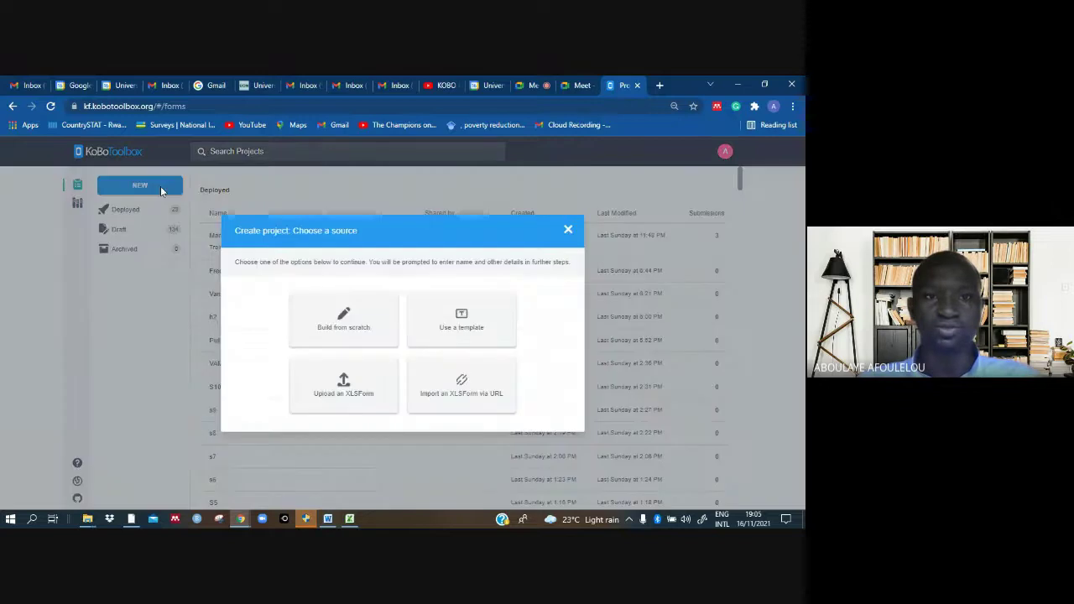
left_click(328, 326)
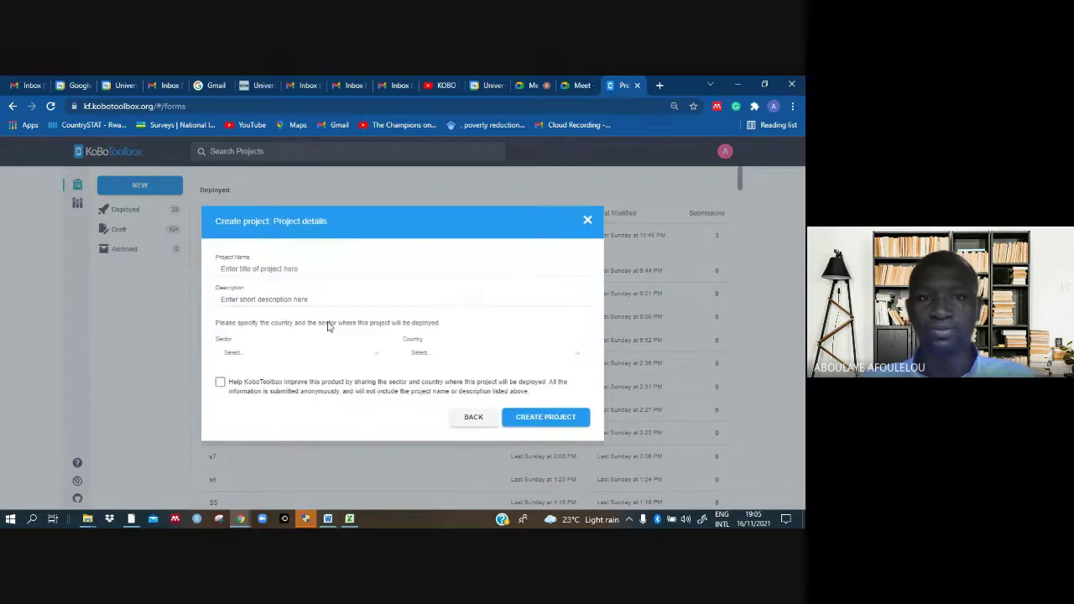
Step: Name the project Af25 and enter the description "cascade"
left_click(313, 268)
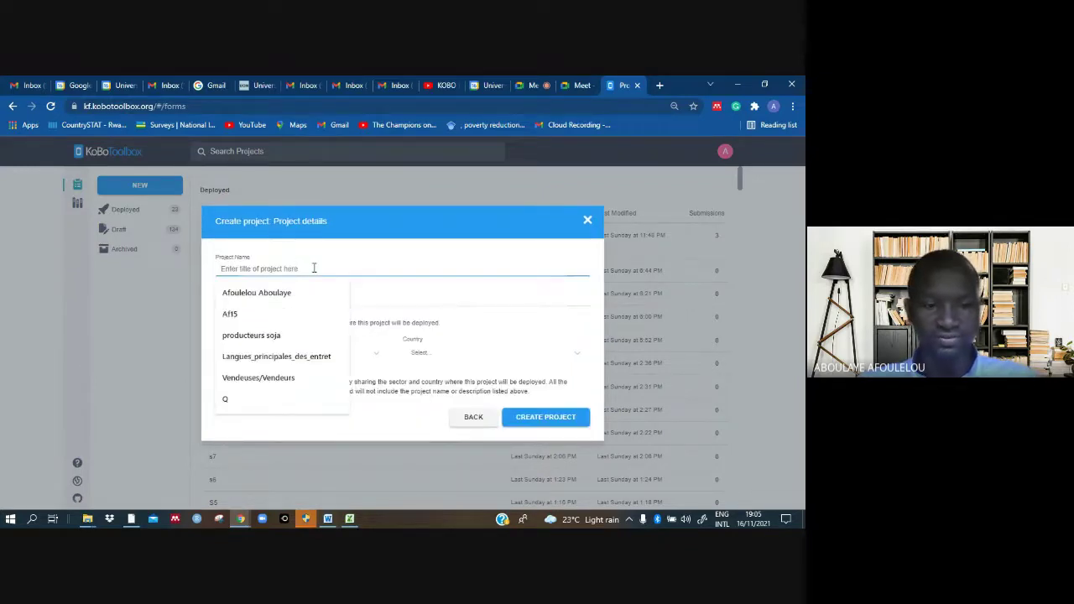
type("A")
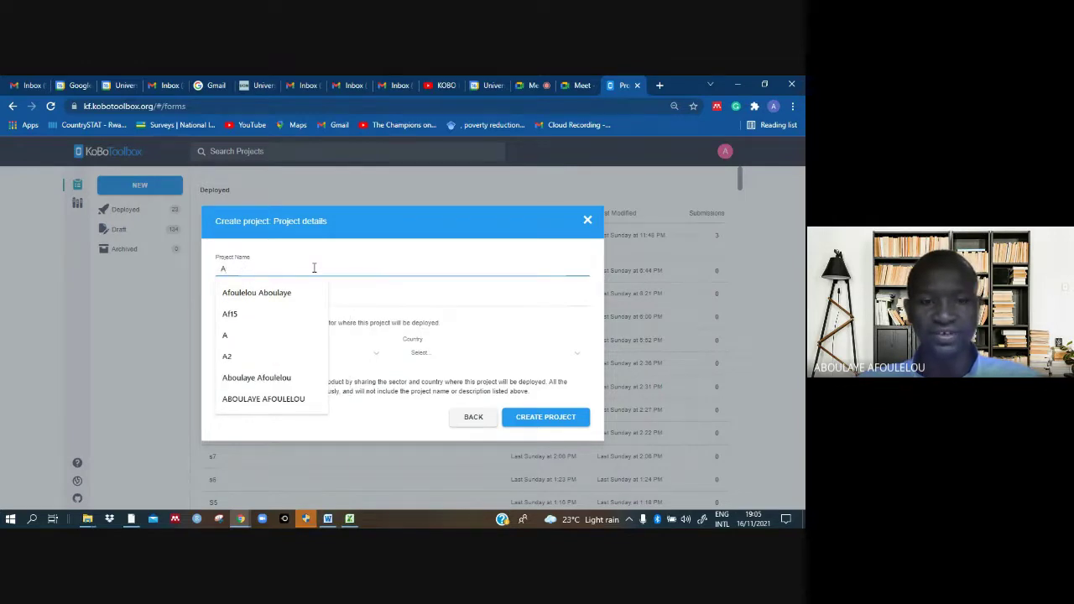
type("f25")
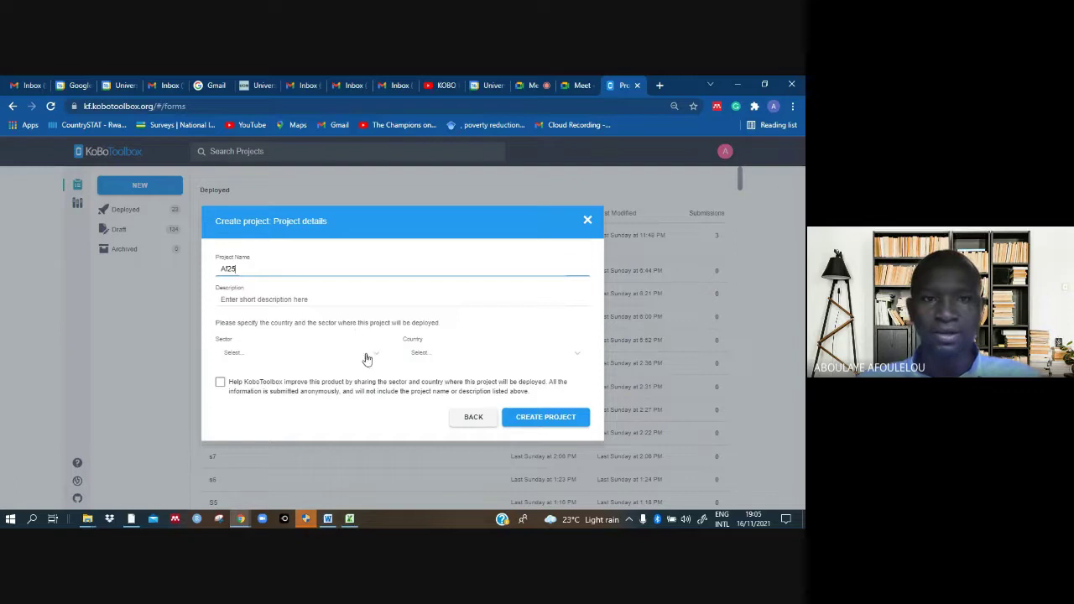
left_click(379, 304)
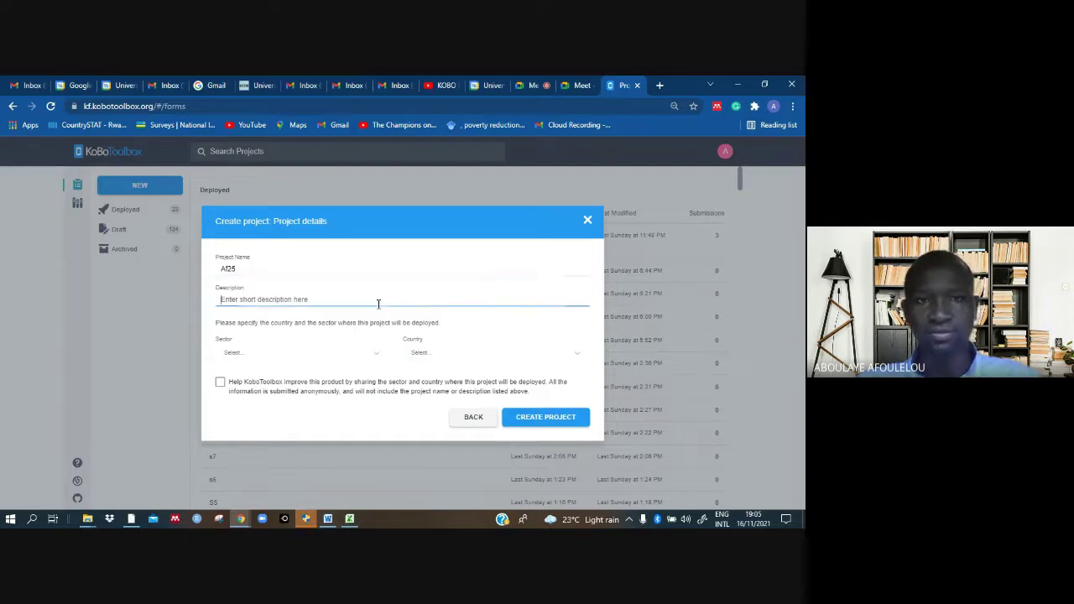
type("d")
type("ase")
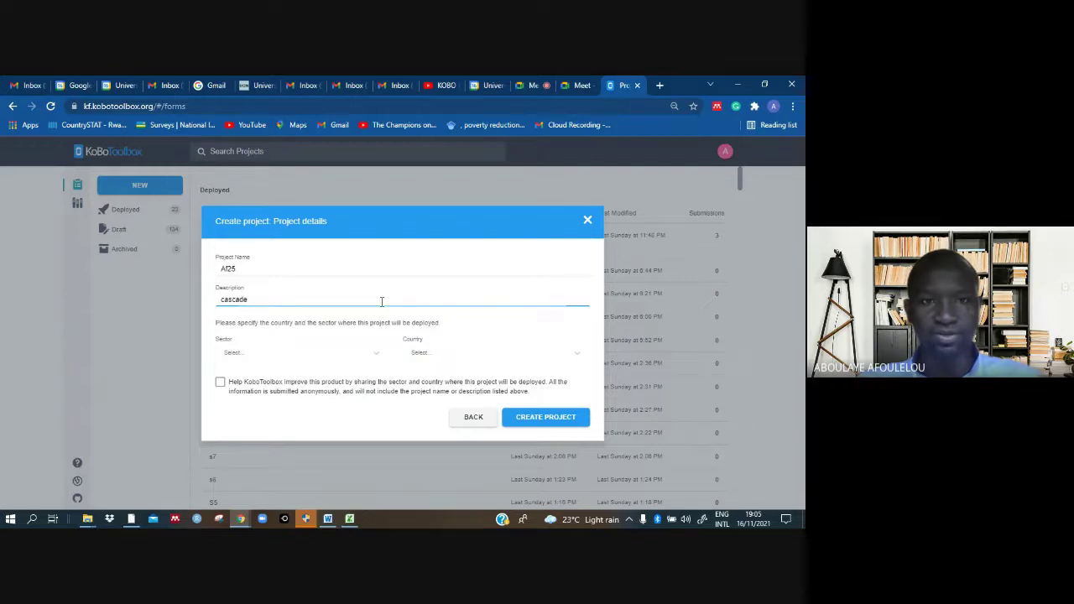
Step: Set the sector to Other and the country to Afghanistan, agree to share this information, and create the project
left_click(378, 360)
type("other")
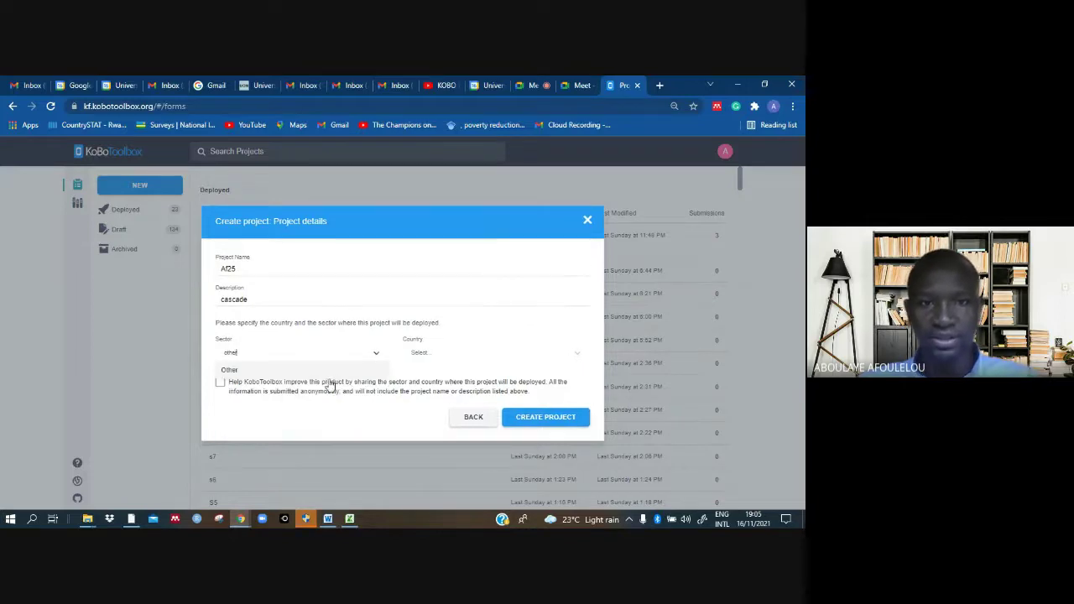
left_click(334, 375)
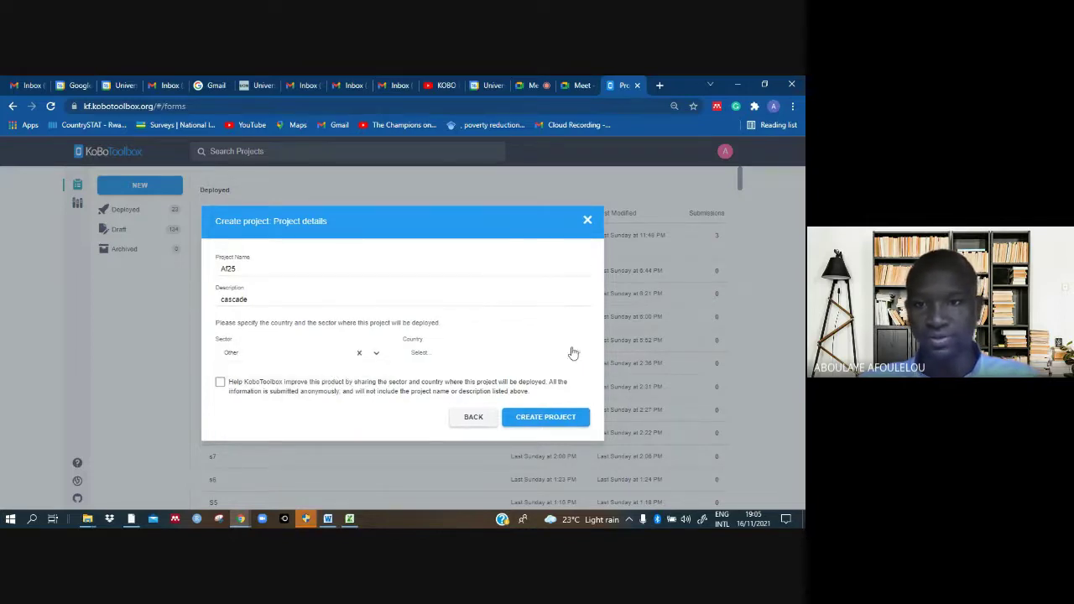
left_click(576, 354)
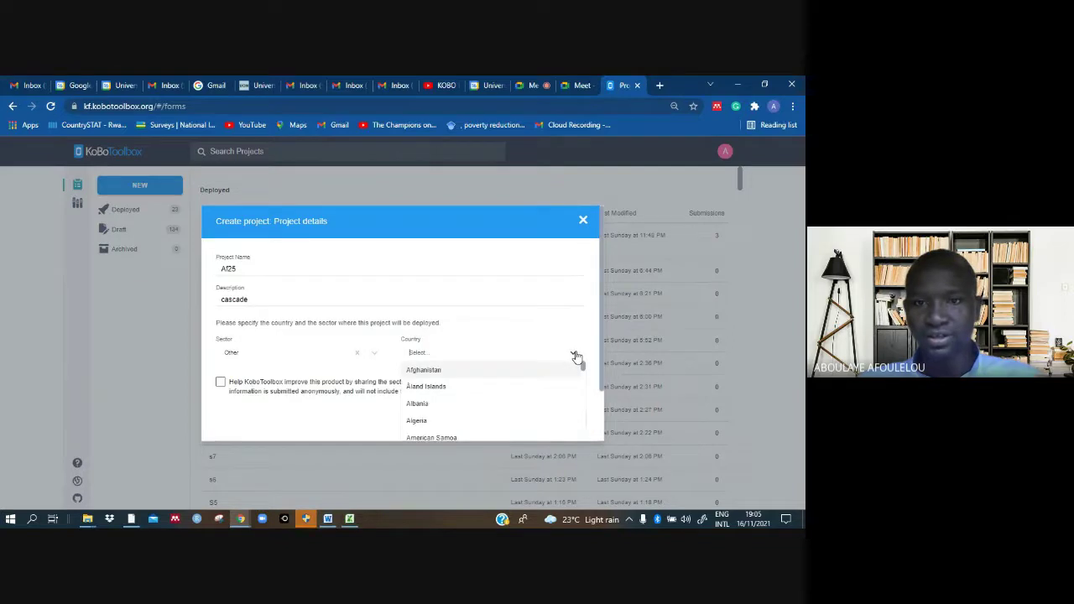
left_click(509, 372)
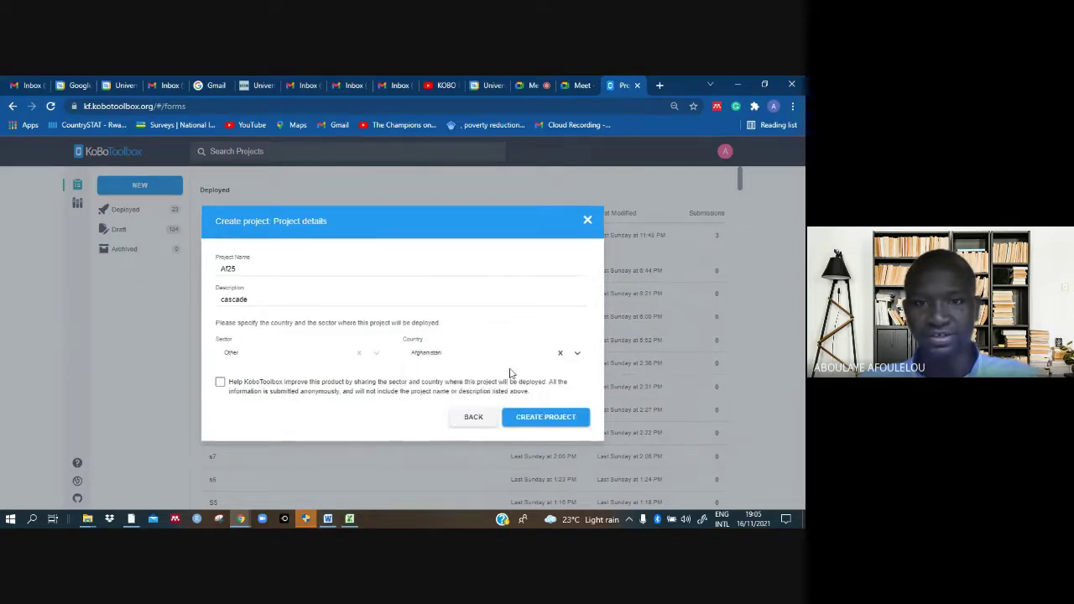
left_click(220, 383)
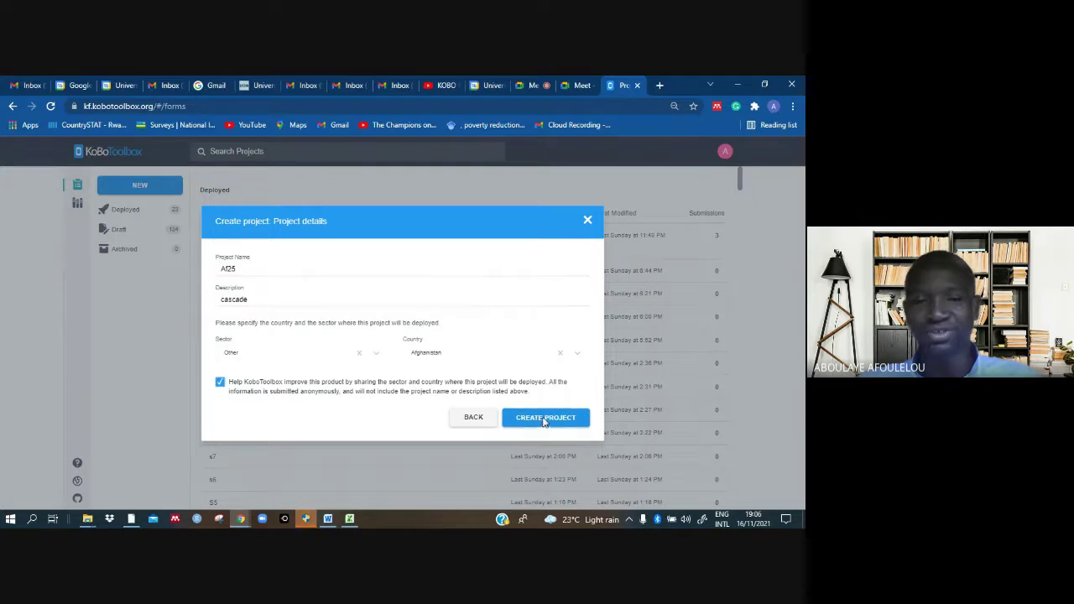
left_click(544, 419)
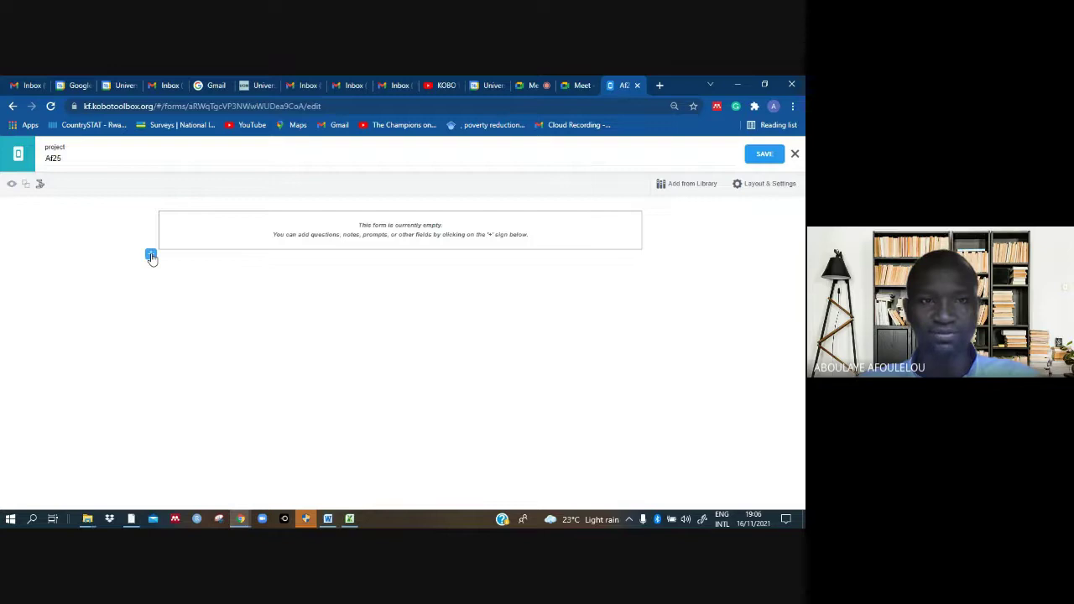
Step: Add a Note question labelled "donnees cascade" to the empty form
left_click(151, 255)
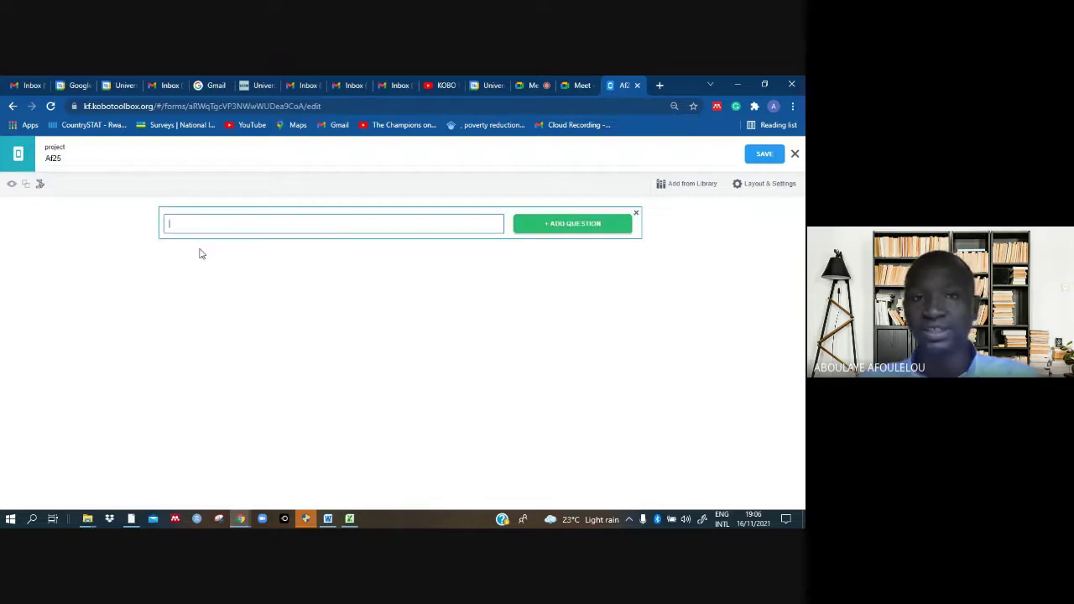
type("c")
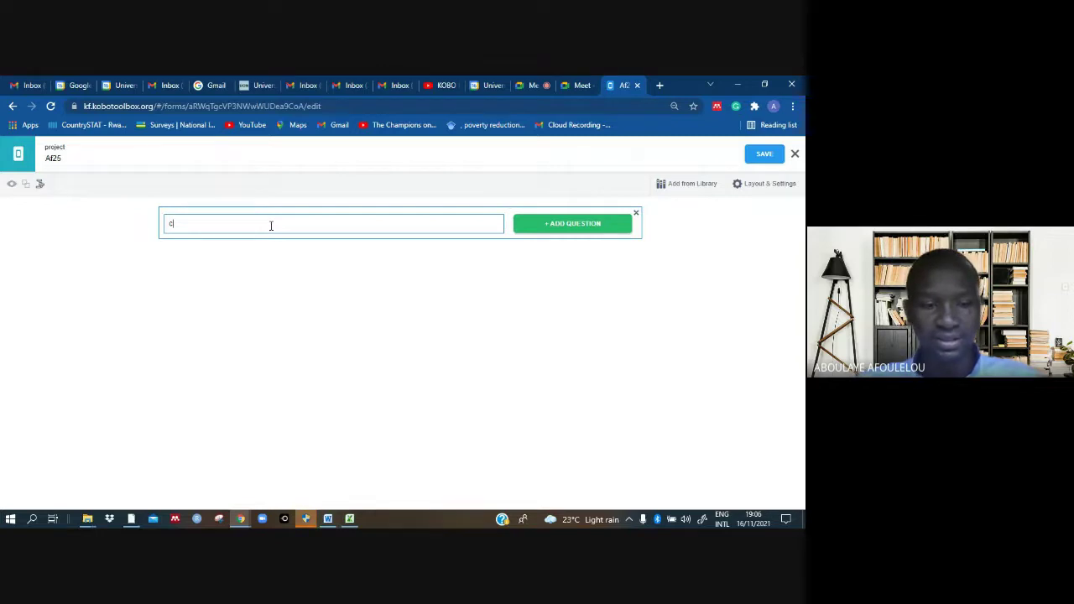
type("as")
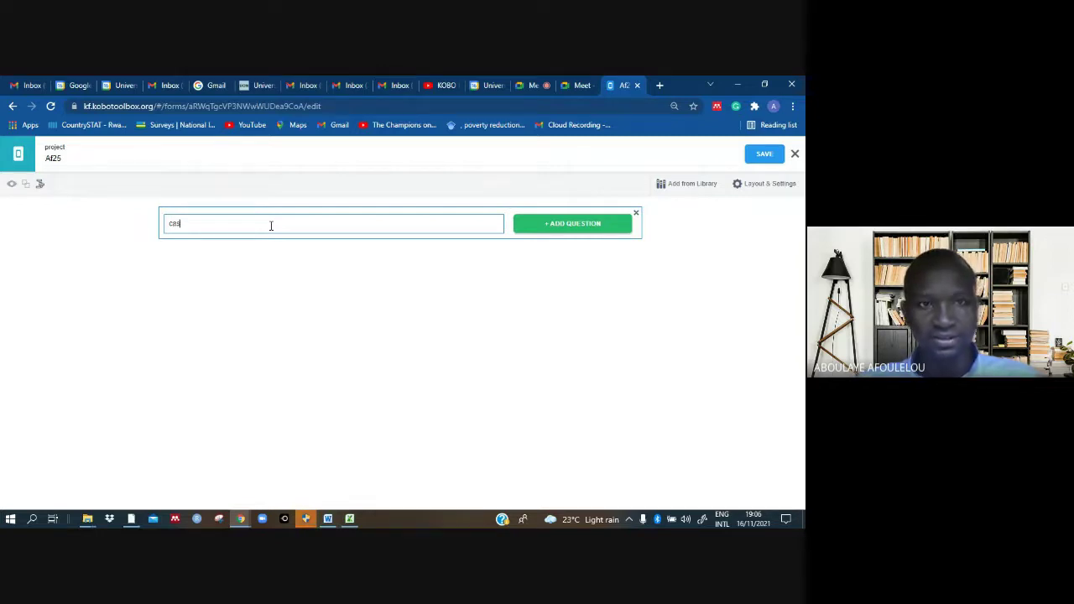
type("cade ")
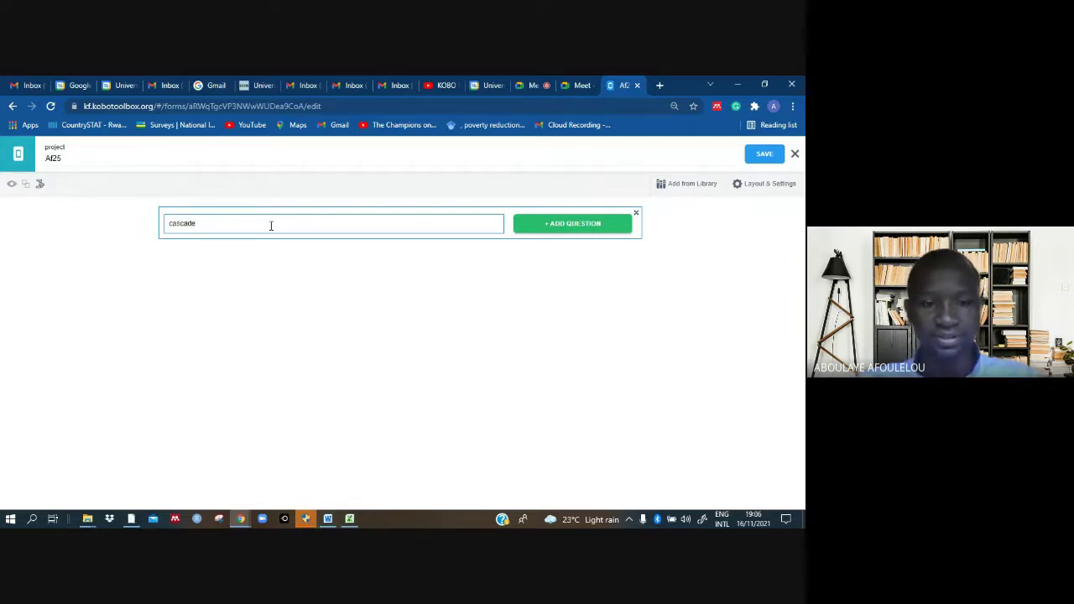
type("d")
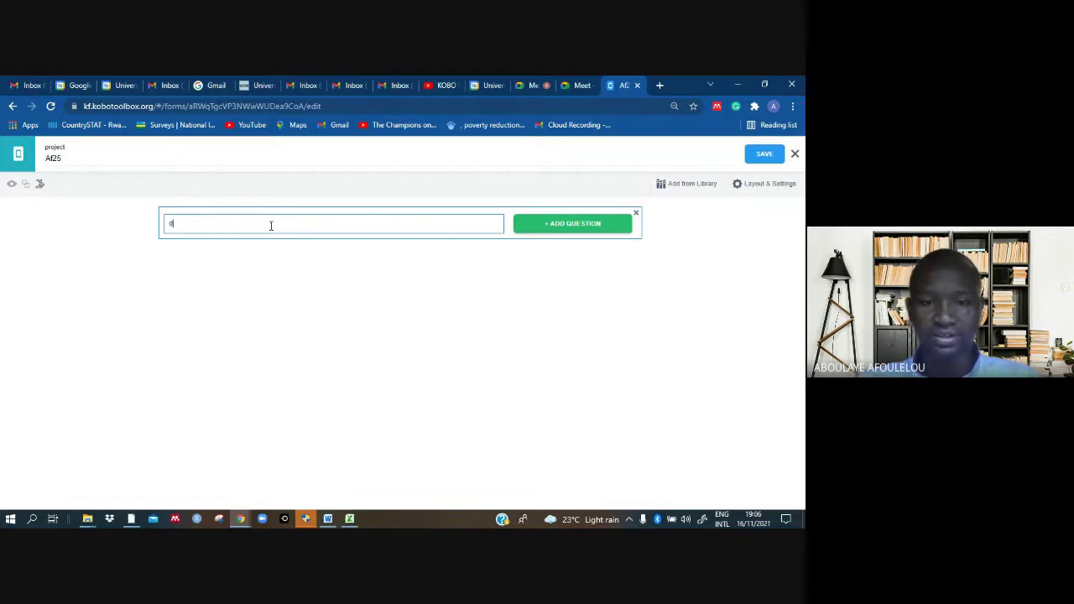
type("onnee")
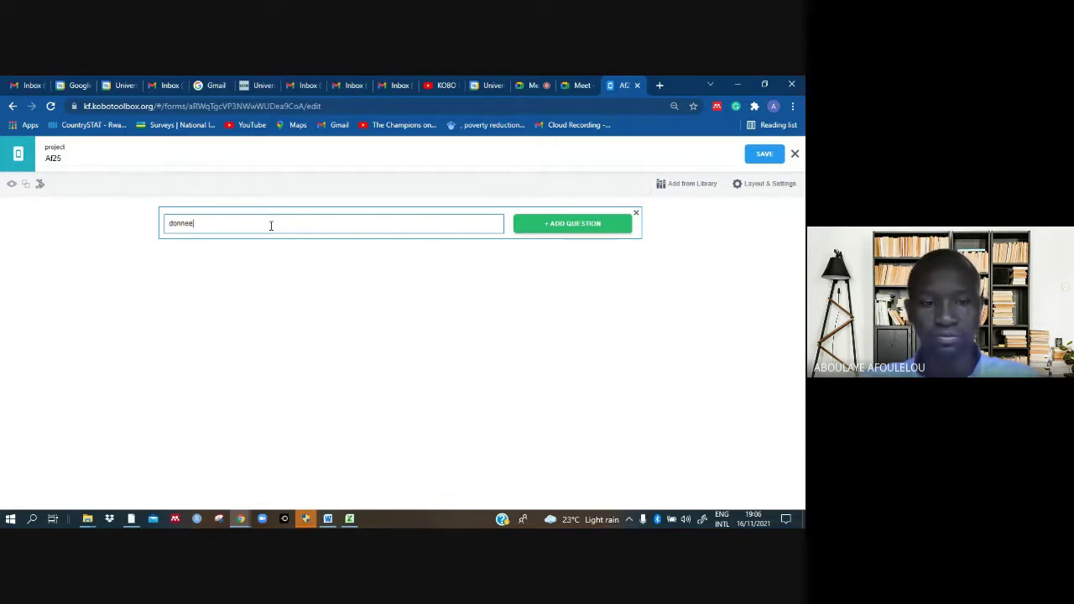
type("s casca")
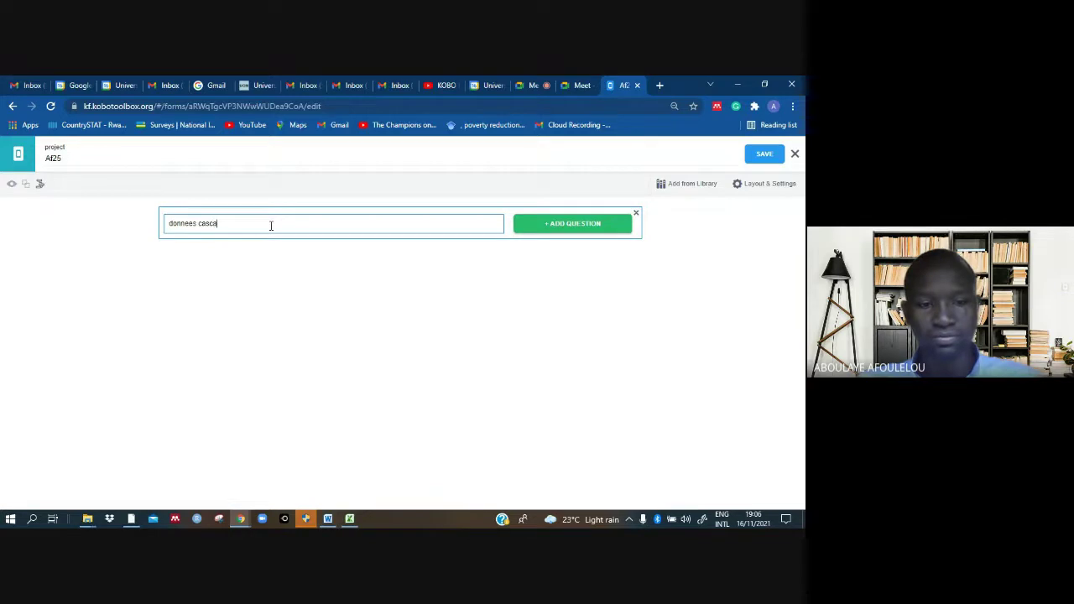
type("de")
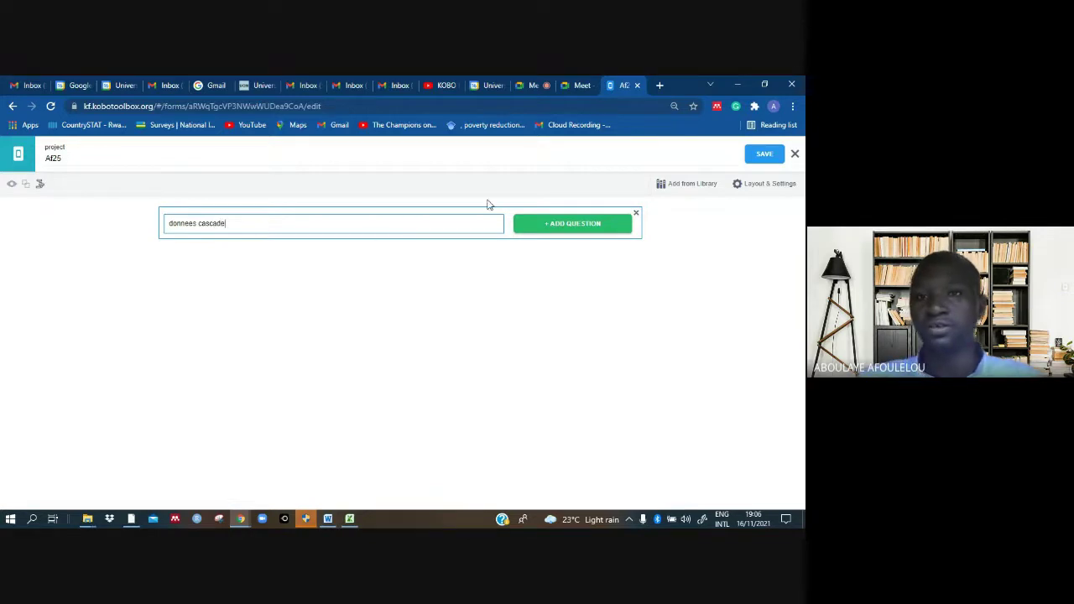
left_click(542, 225)
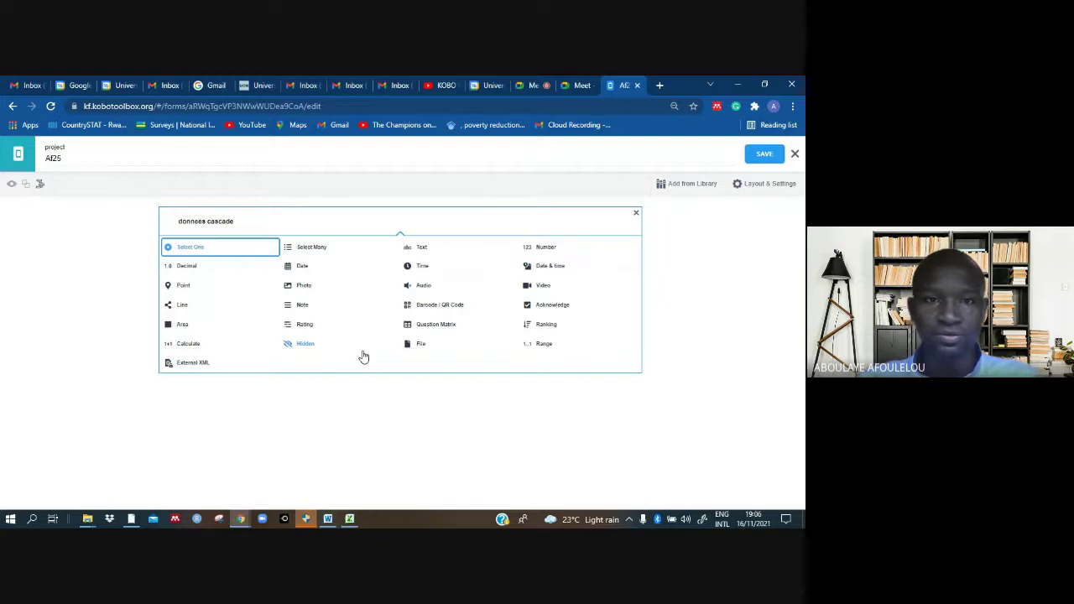
left_click(290, 310)
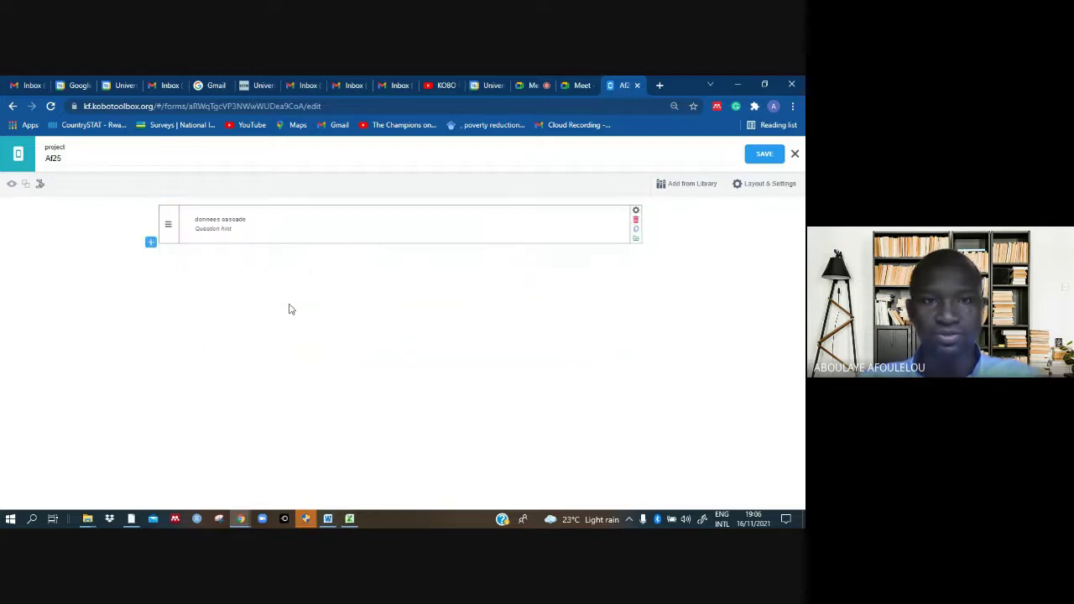
Step: Open the form's import for cascading select questions, and copy the table A1:E15 from the French sheet in Excel
left_click(151, 244)
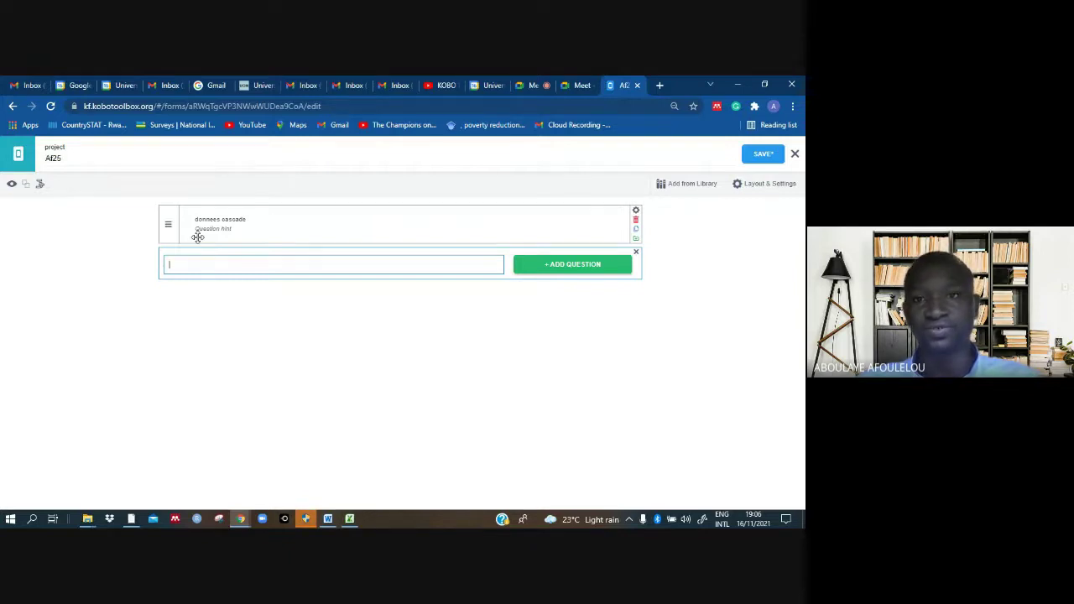
left_click(42, 185)
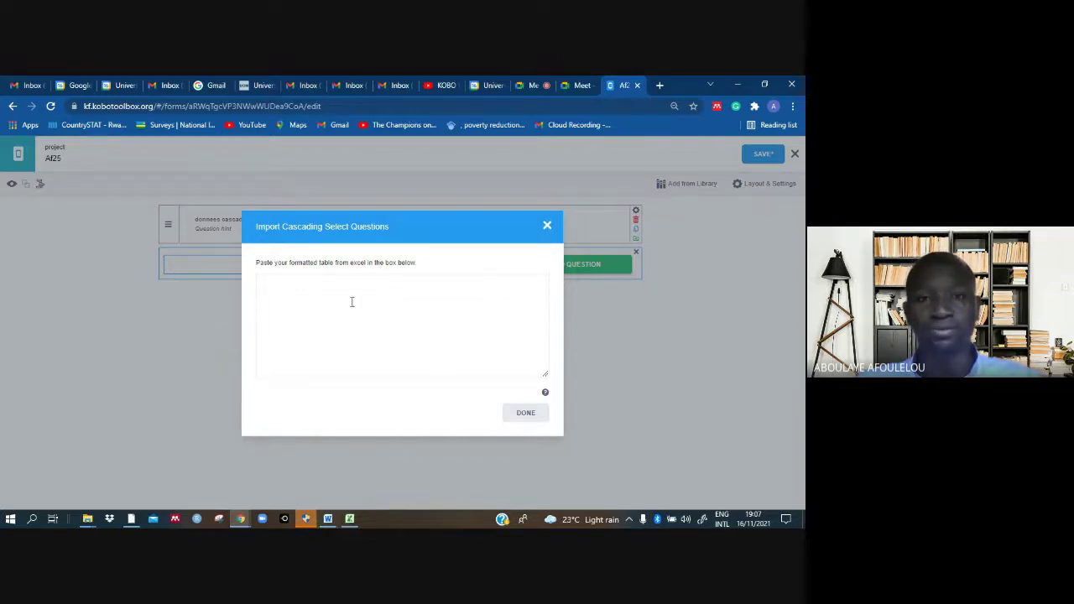
mouse_move(351, 517)
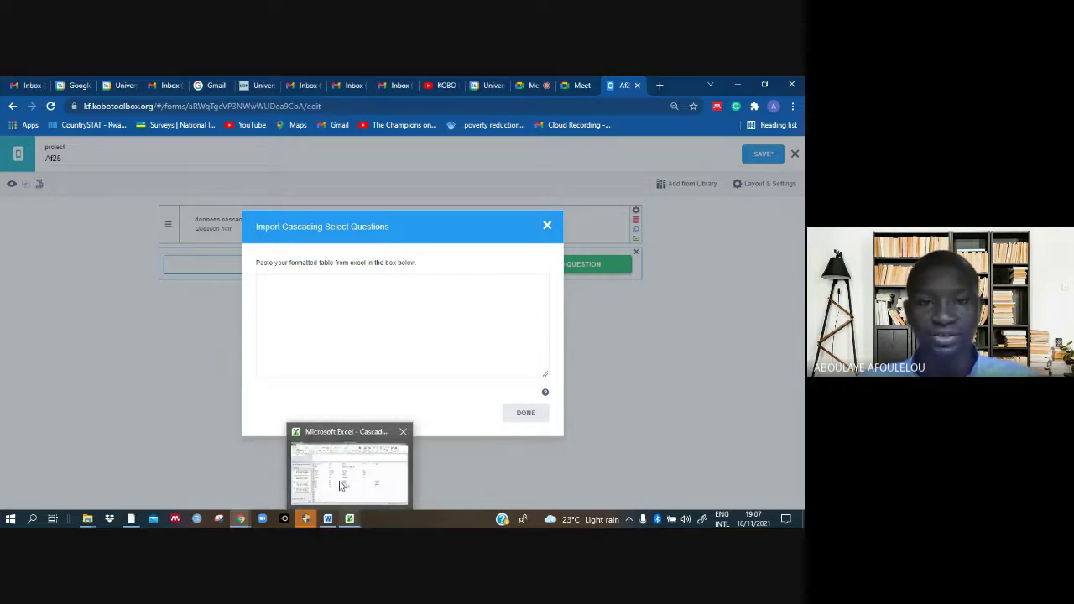
left_click(343, 485)
left_click_drag(176, 225, 625, 390)
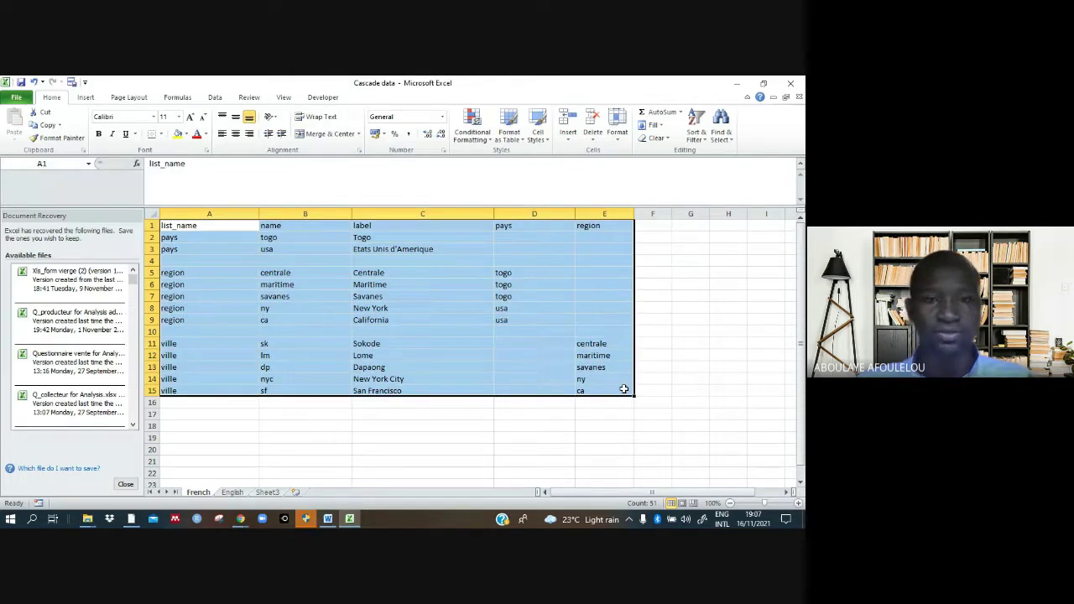
key("ctrl+c")
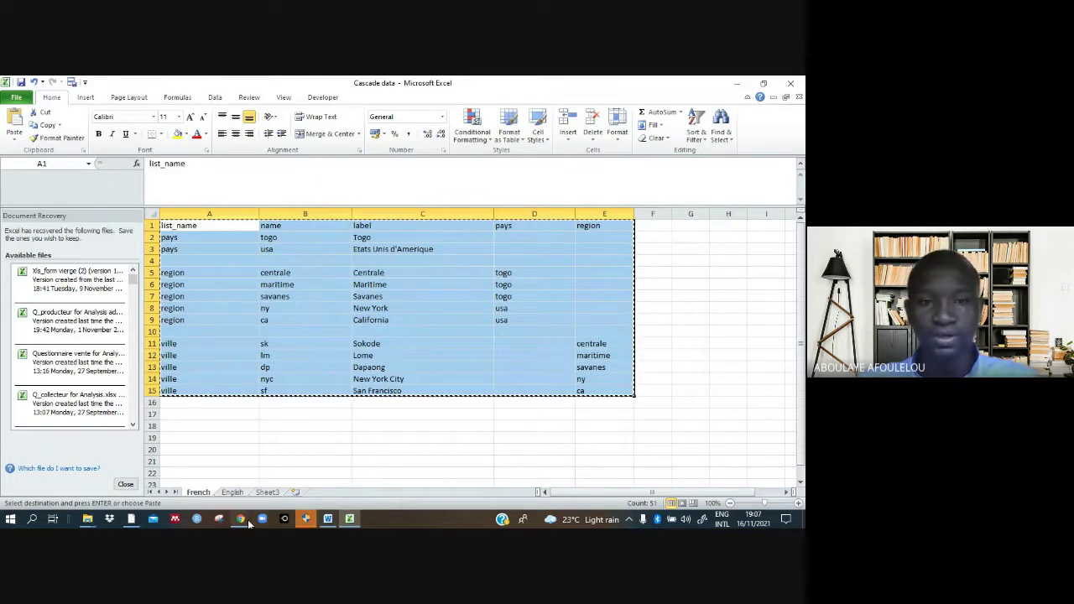
Step: Switch back to the KoBoToolbox form, paste the copied Excel table into the cascading select import, and complete the import
mouse_move(243, 522)
left_click(190, 486)
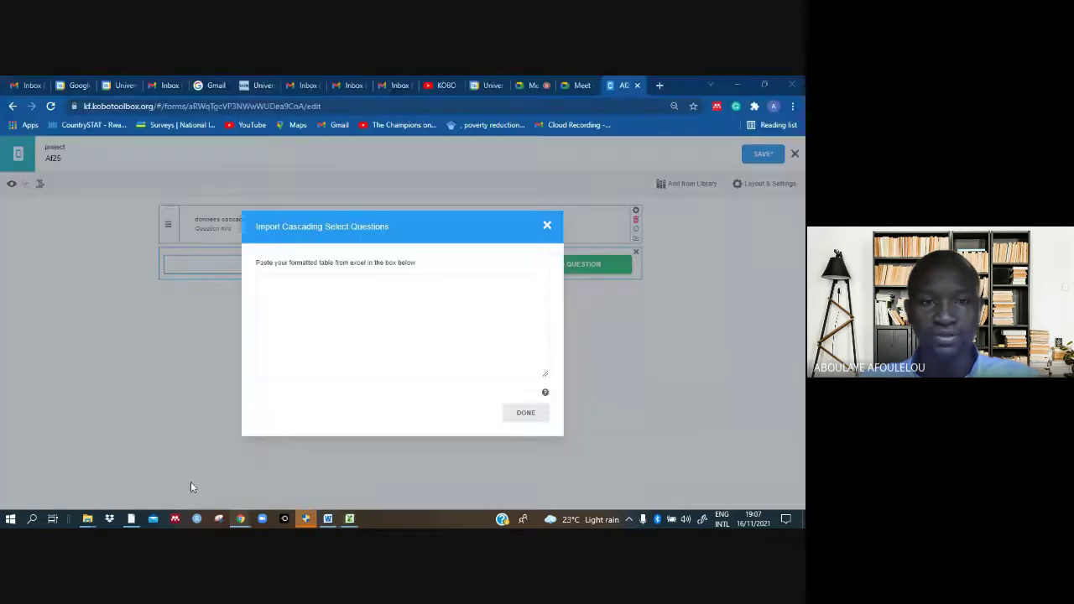
left_click(298, 294)
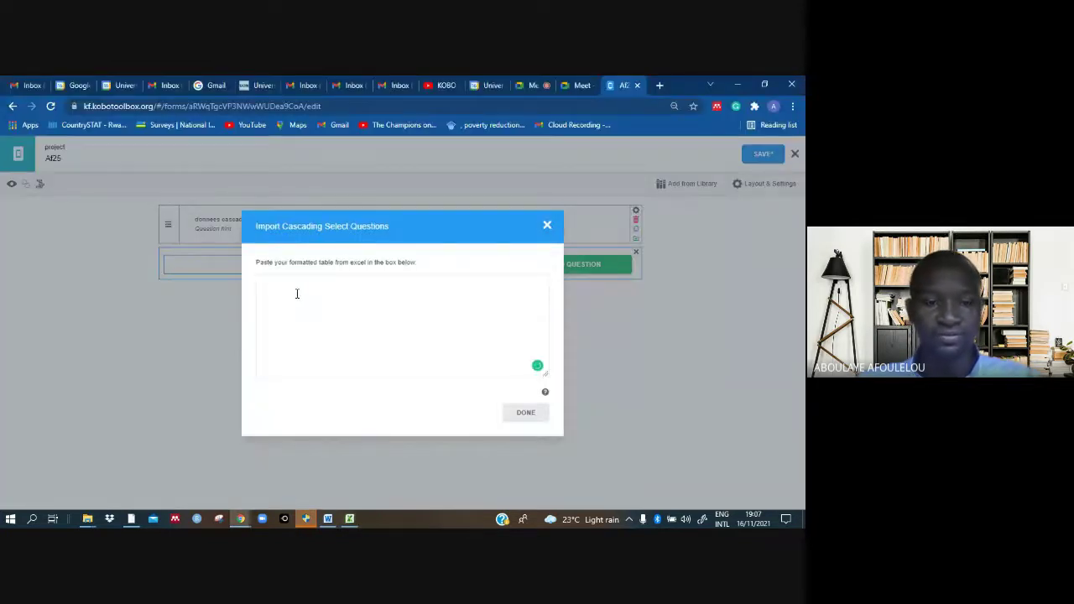
key("ctrl+v")
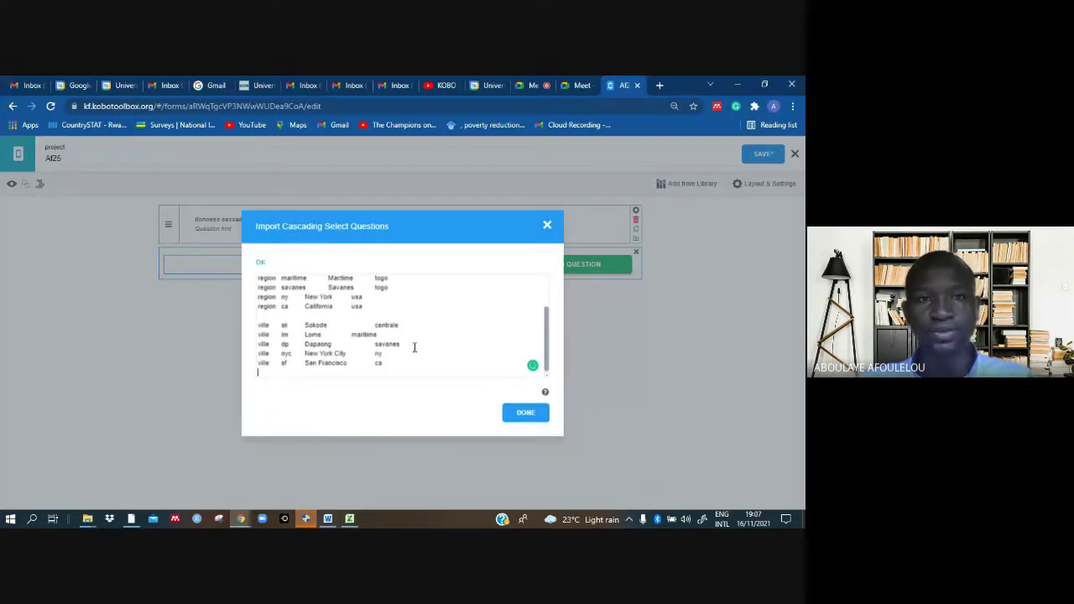
left_click(529, 414)
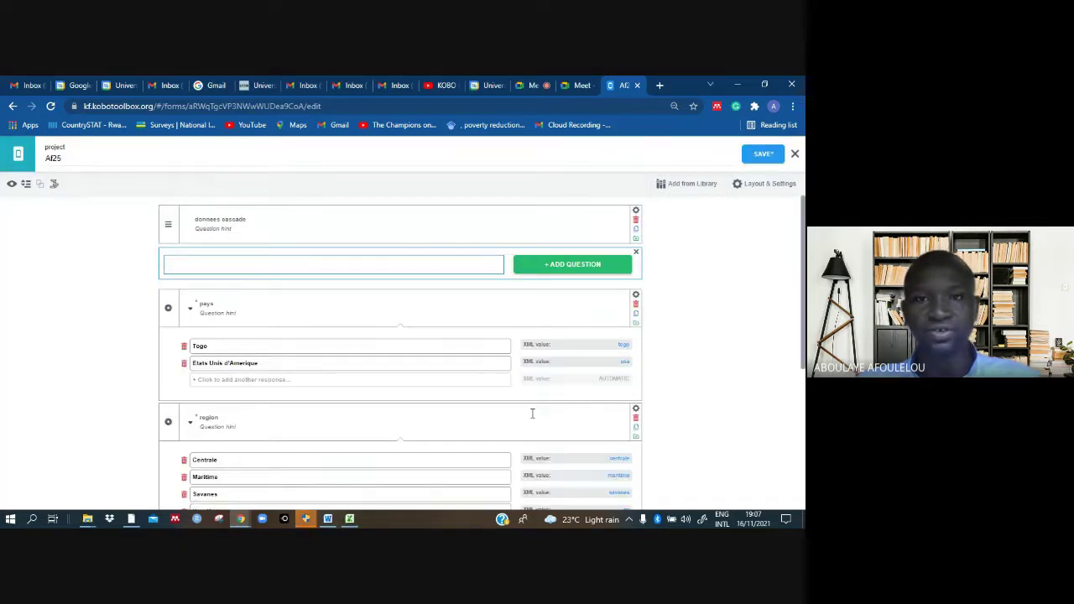
Step: Dismiss the blank new-question row, review the imported pays, region and ville questions, and save the form
left_click(637, 254)
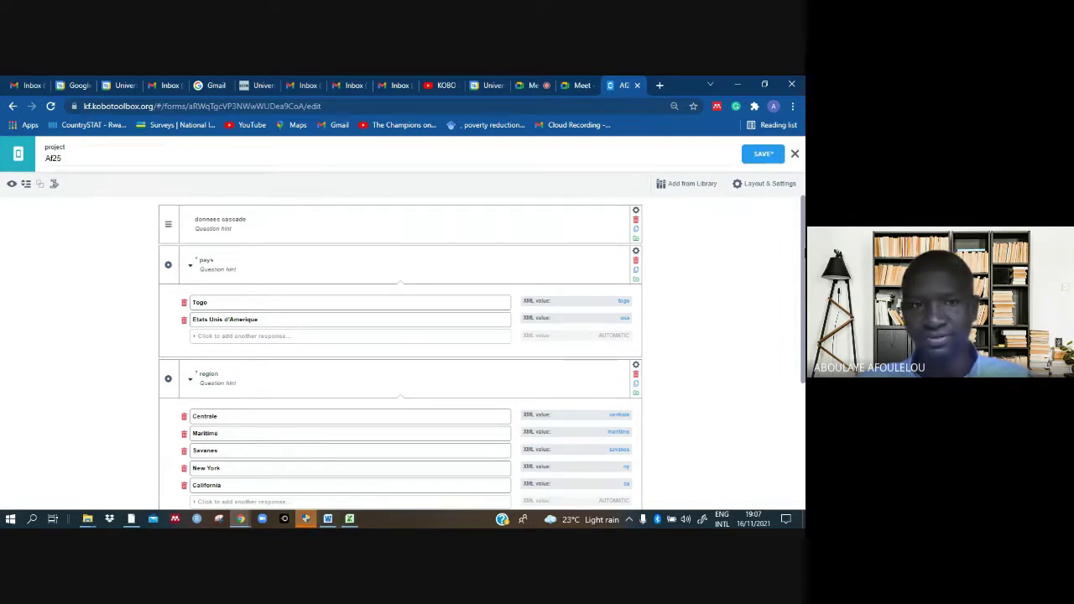
scroll(647, 319, "down", 2)
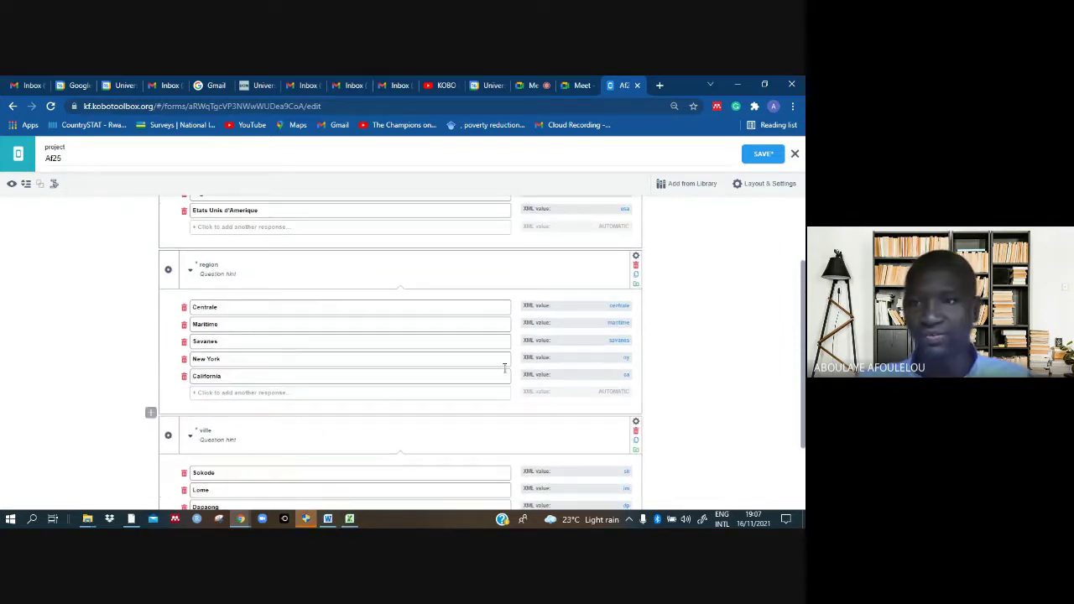
left_click_drag(803, 307, 794, 232)
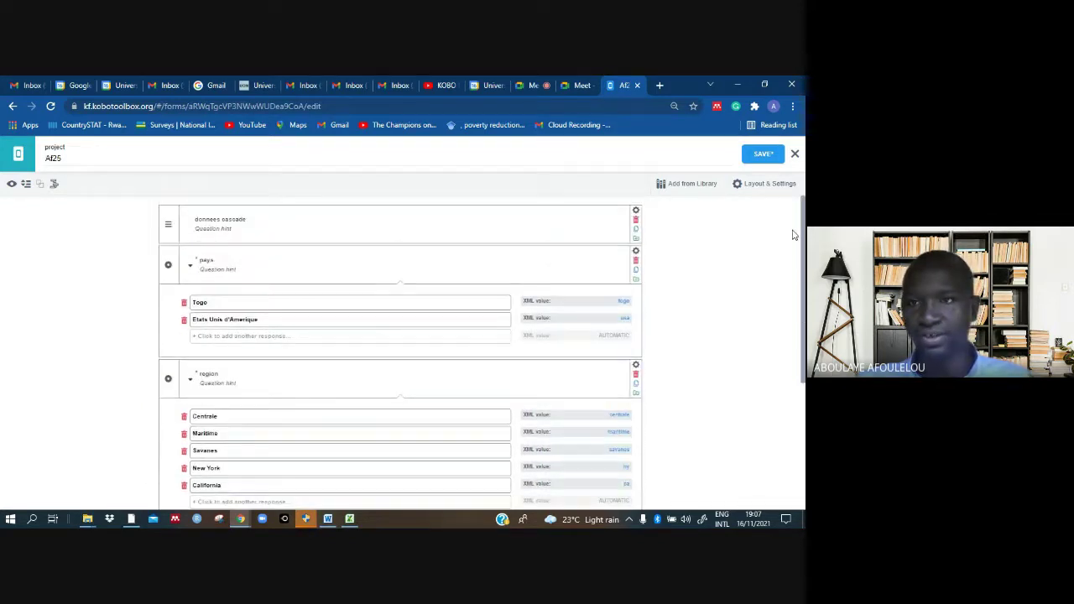
left_click(759, 154)
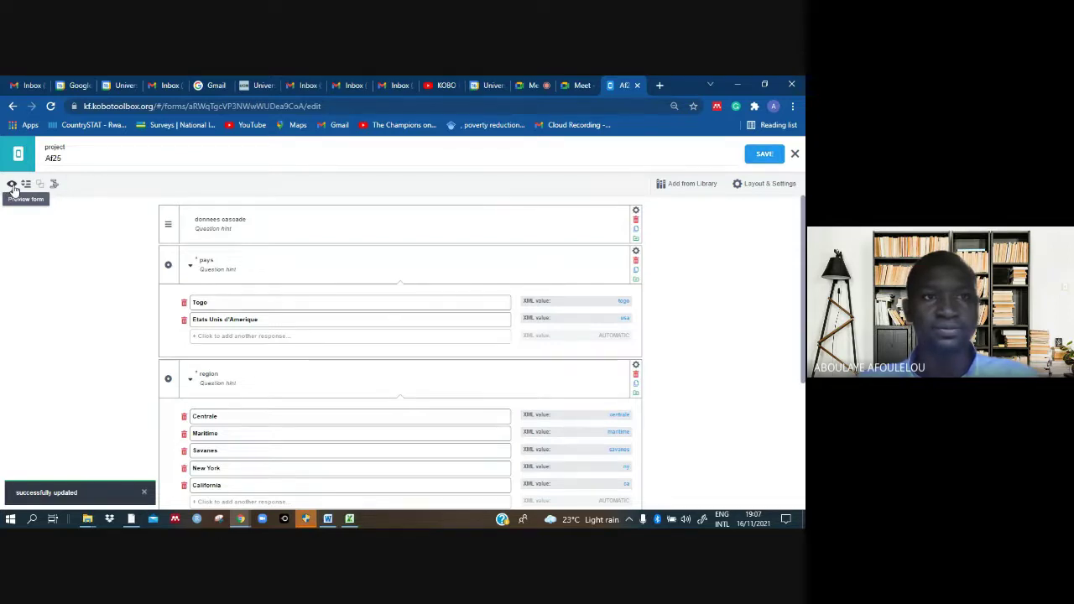
Step: Preview the form and test the cascade for Togo, choosing region Savanes and then Maritime to check the ville choices
left_click(12, 186)
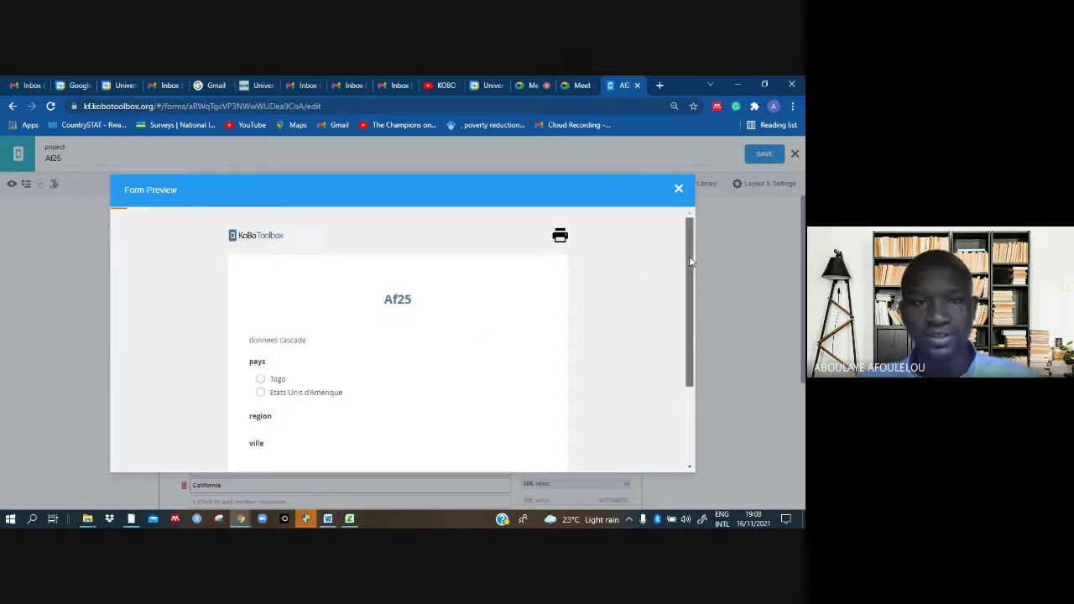
left_click_drag(689, 256, 690, 329)
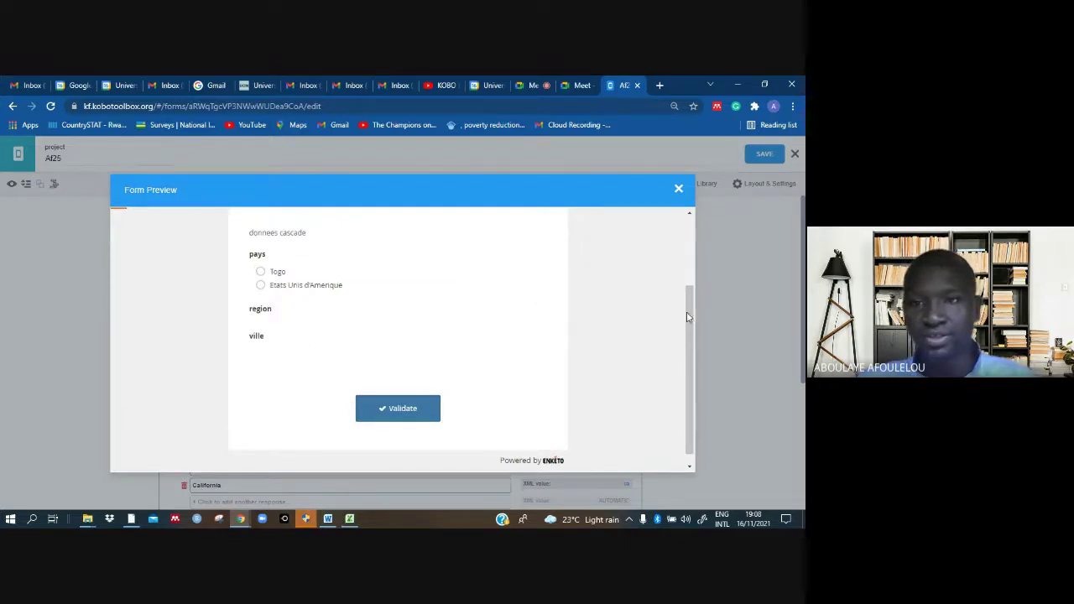
left_click_drag(686, 316, 688, 292)
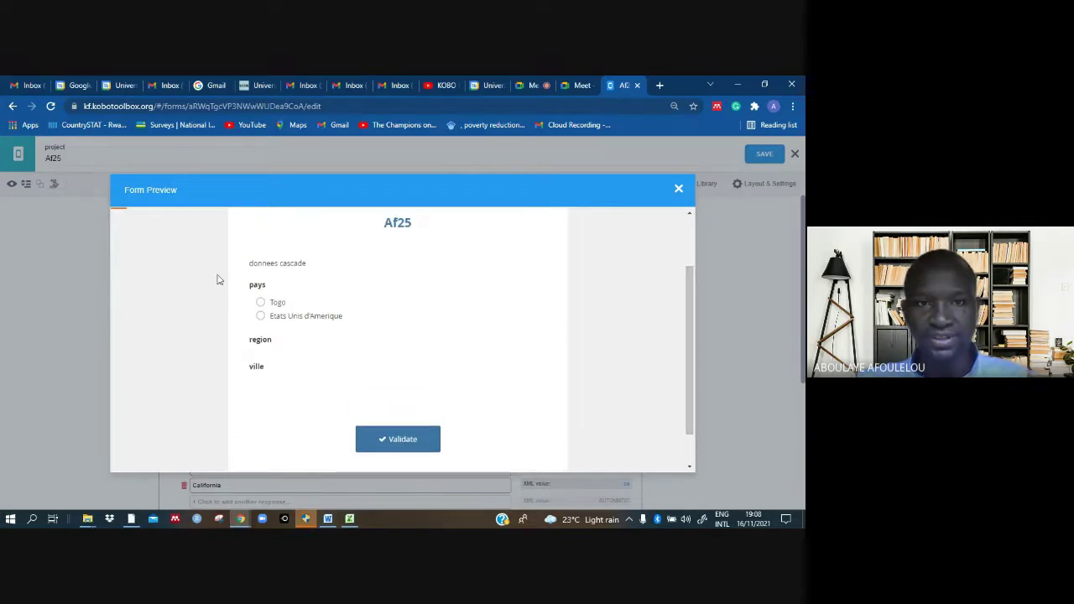
left_click(260, 304)
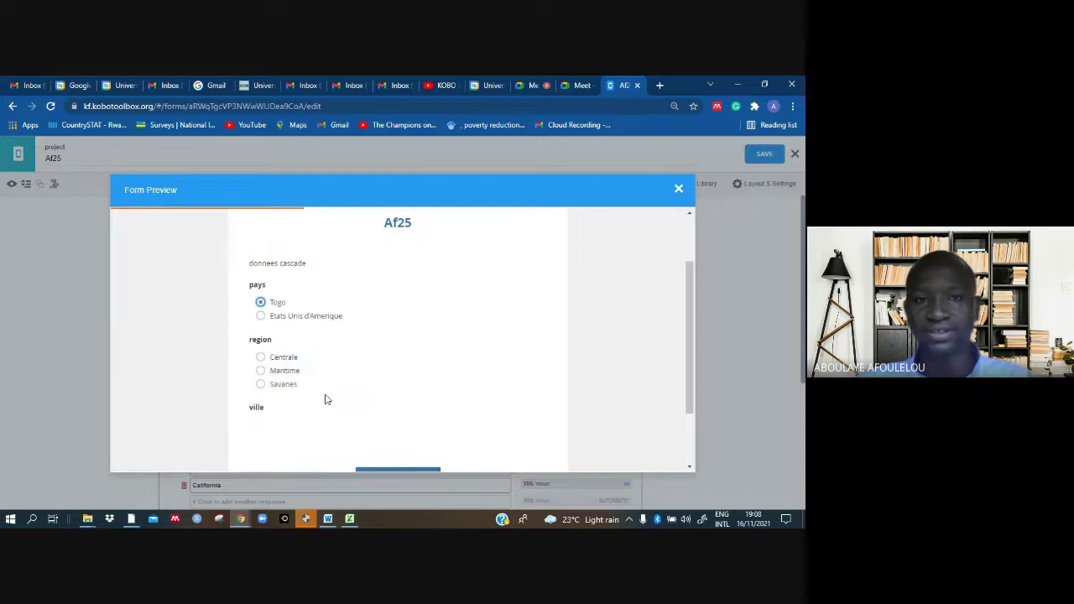
left_click(261, 385)
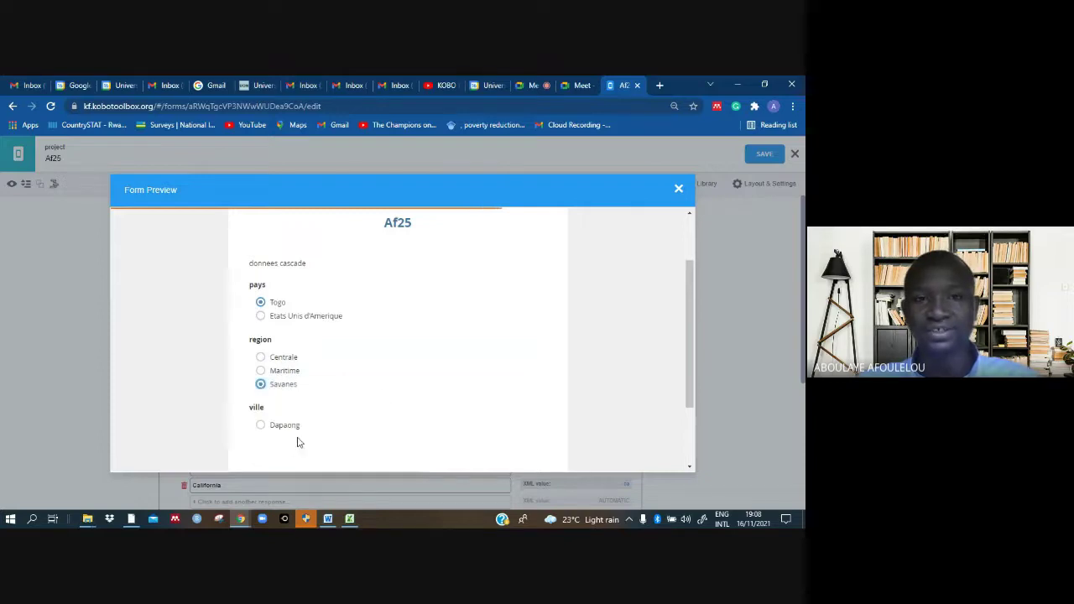
left_click(260, 371)
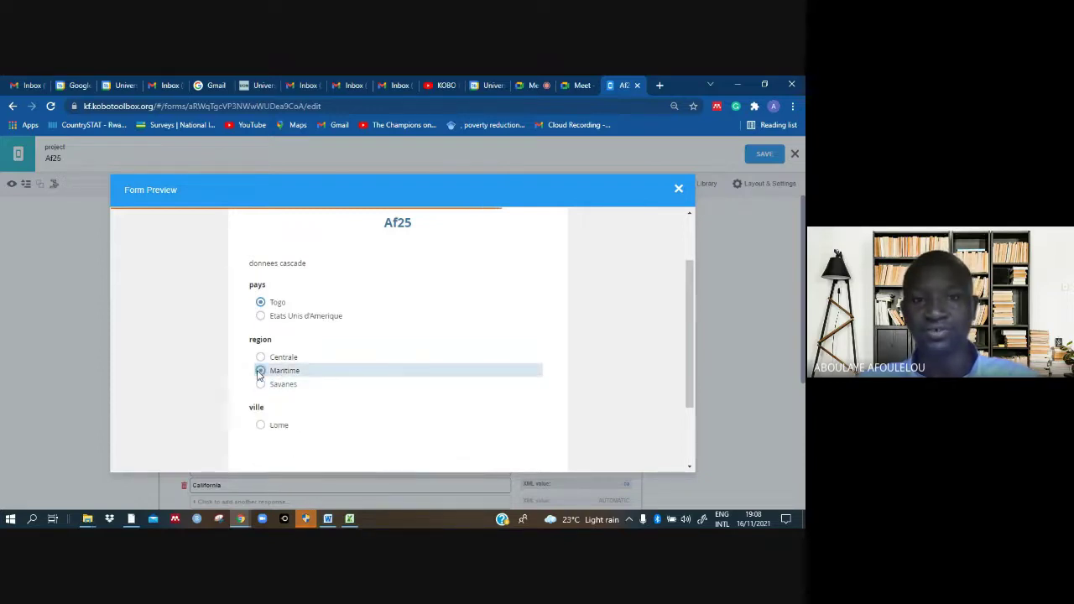
Step: Test the previewed cascade for Etats Unis d'Amerique, choosing region California and then New York to check the ville choices
left_click(260, 317)
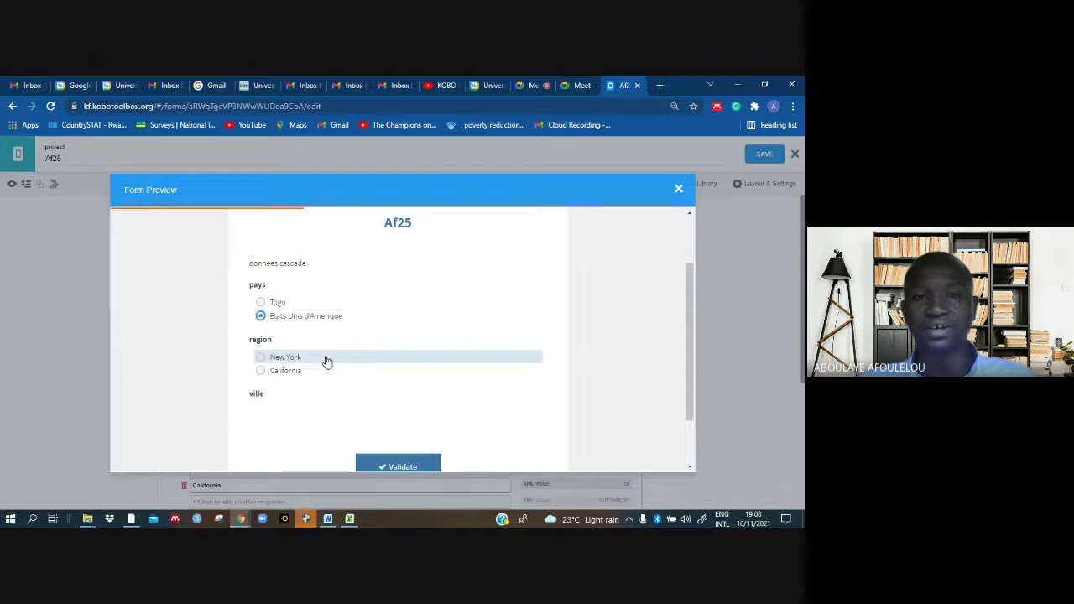
left_click(261, 374)
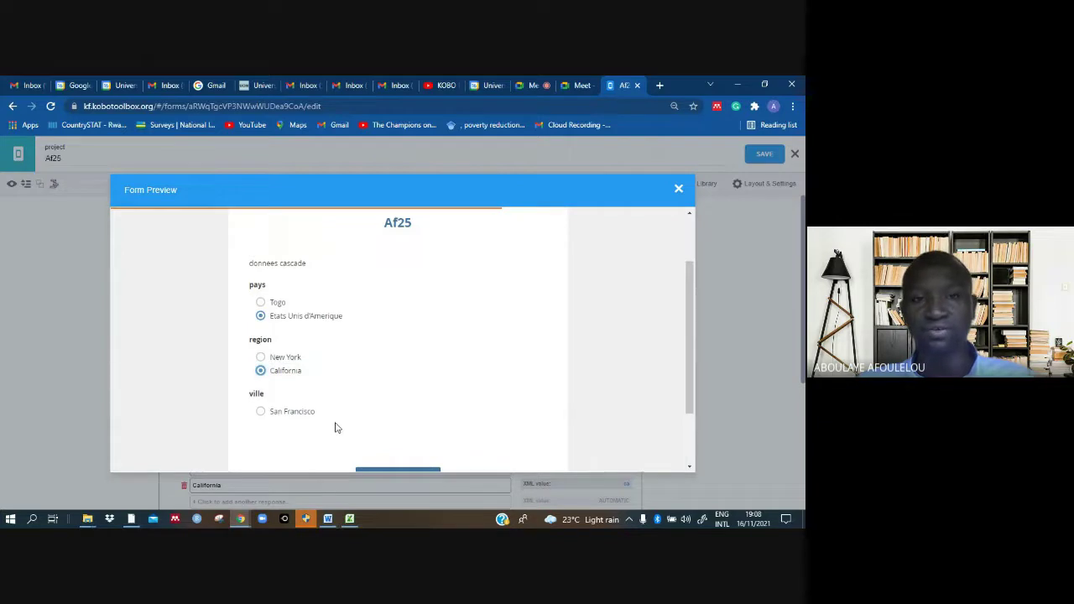
left_click(261, 358)
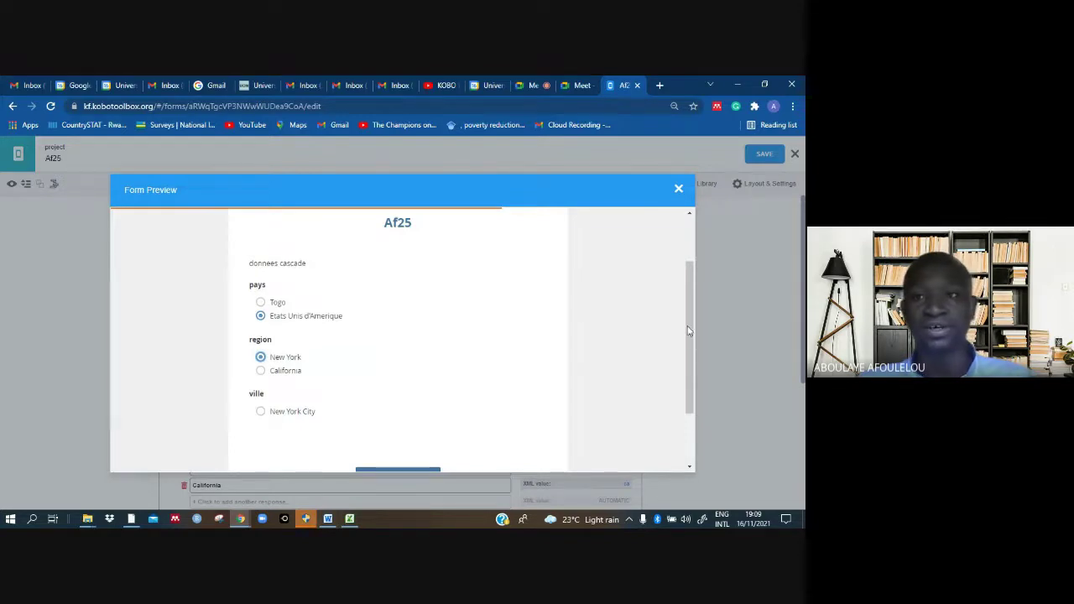
left_click_drag(689, 304, 693, 382)
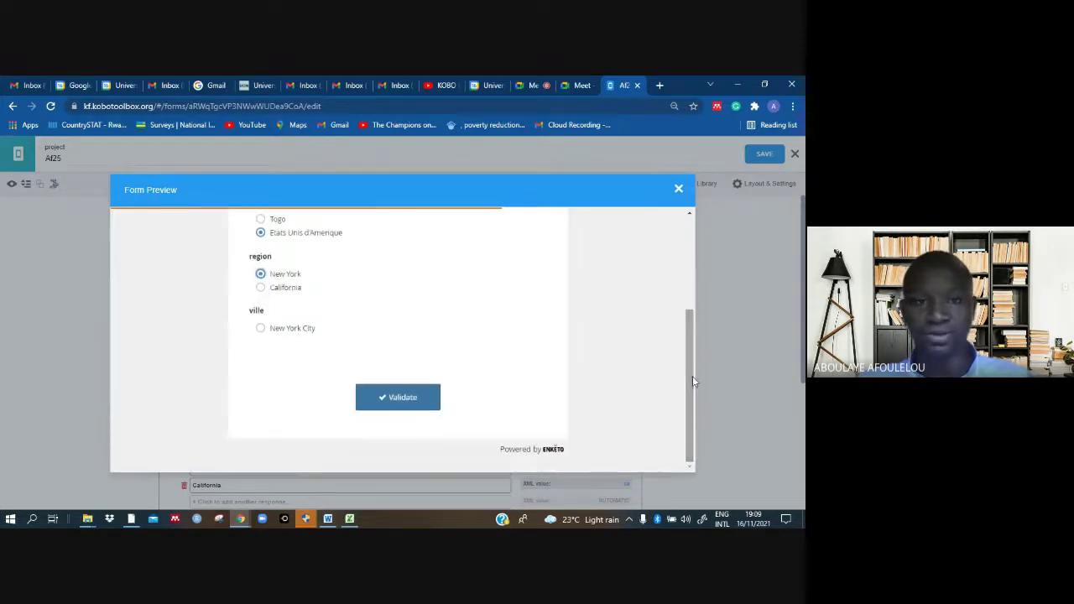
left_click(530, 94)
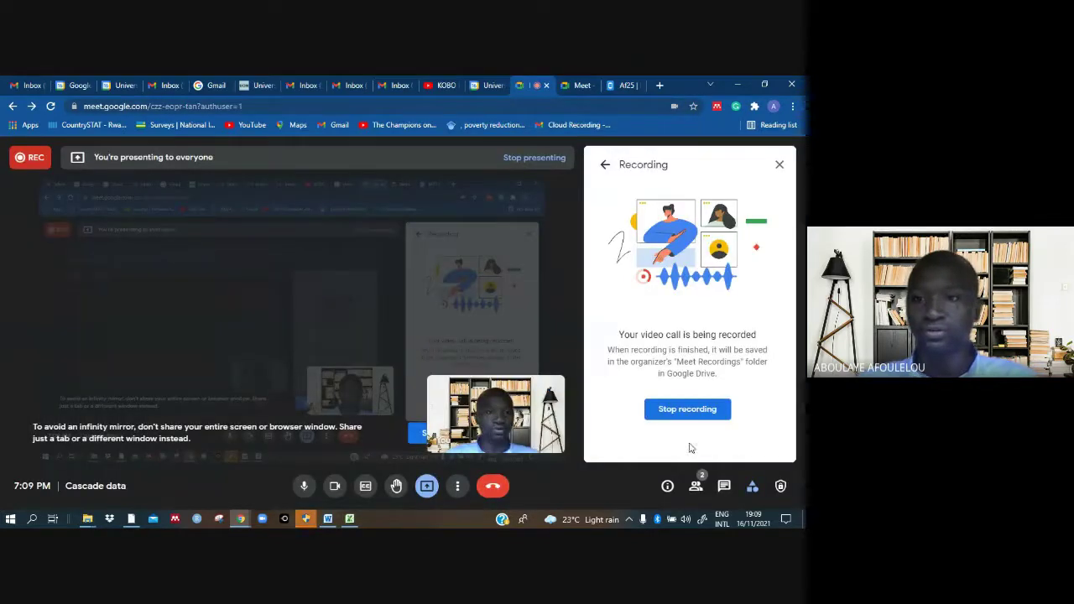
left_click(672, 409)
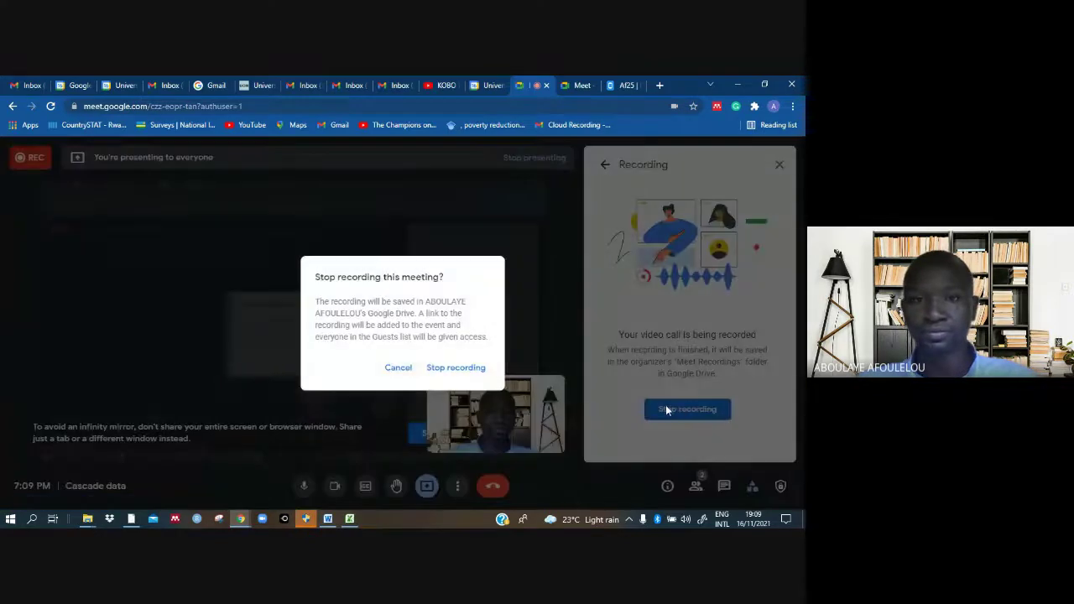